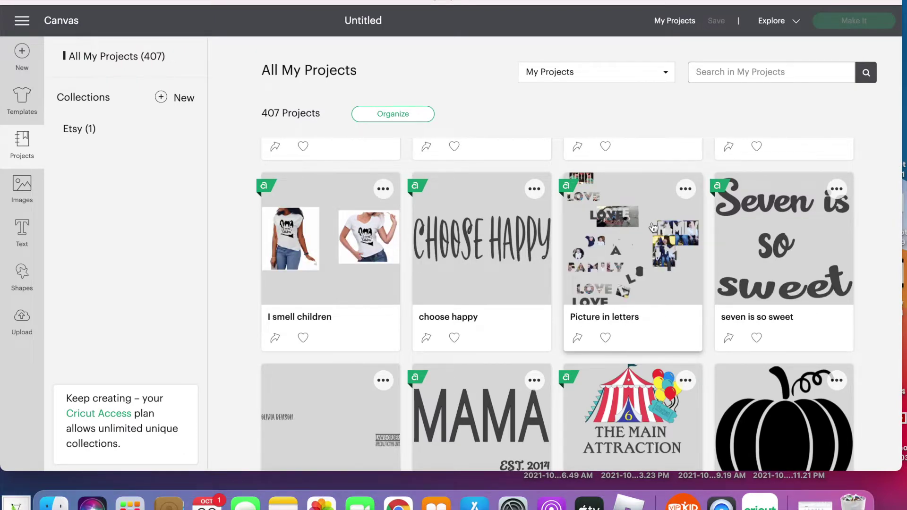
# - Start a new blank canvas and add the text LOVE
pyautogui.scroll(15, 653, 227)
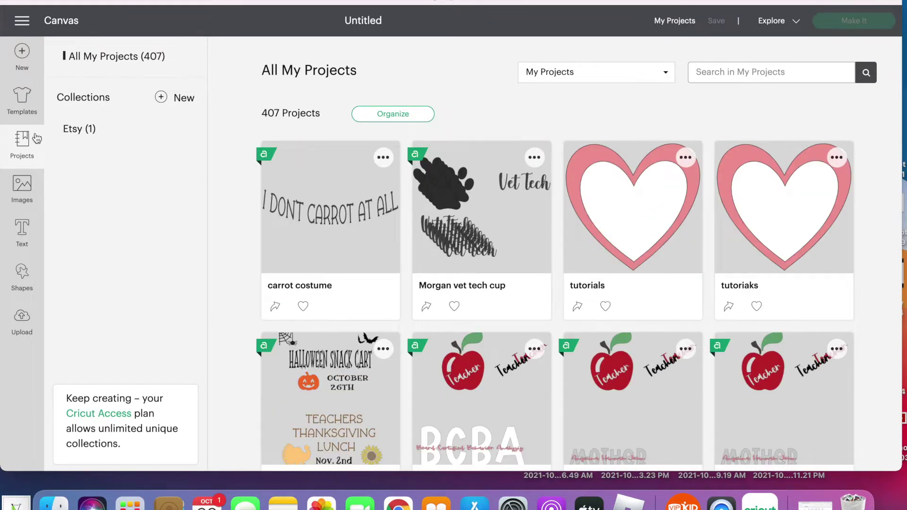
pyautogui.click(22, 52)
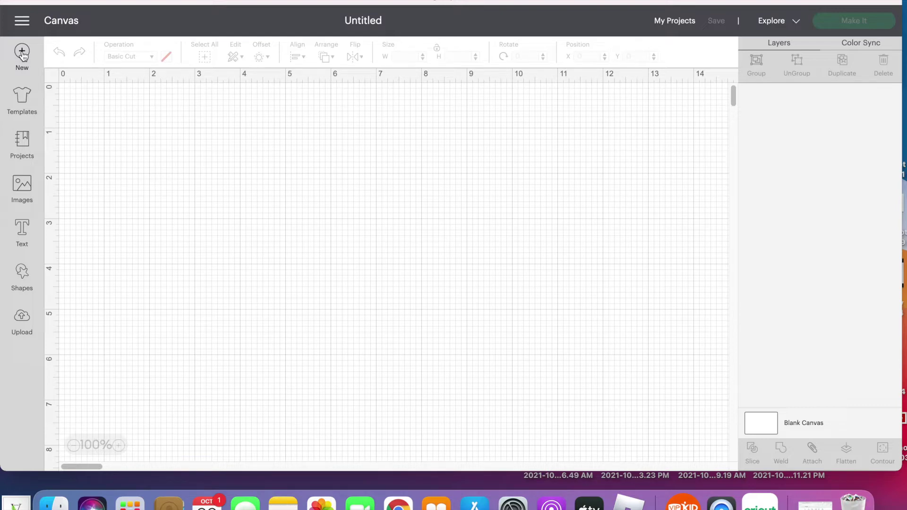
pyautogui.click(20, 232)
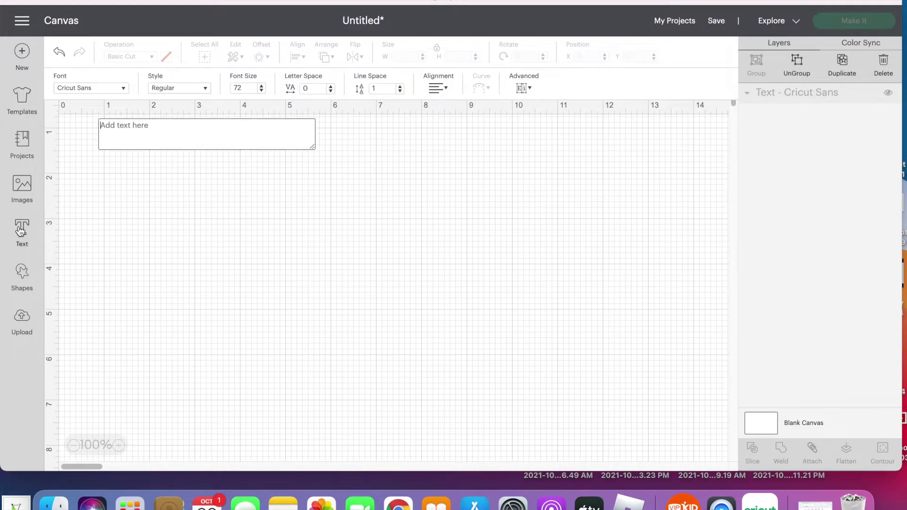
pyautogui.write('LOVE')
pyautogui.click(89, 283)
pyautogui.click(202, 161)
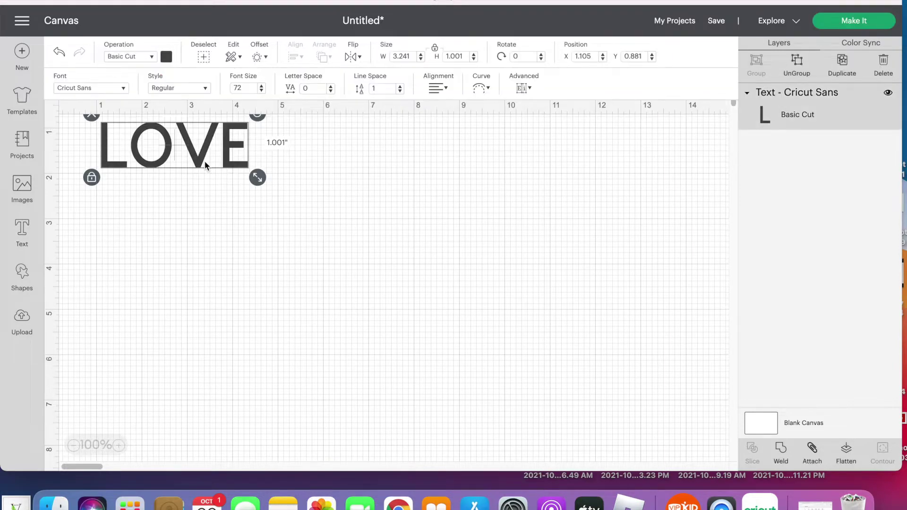
# - Search the fonts for EAGLE and apply Eagle Bold to the LOVE text
pyautogui.click(110, 89)
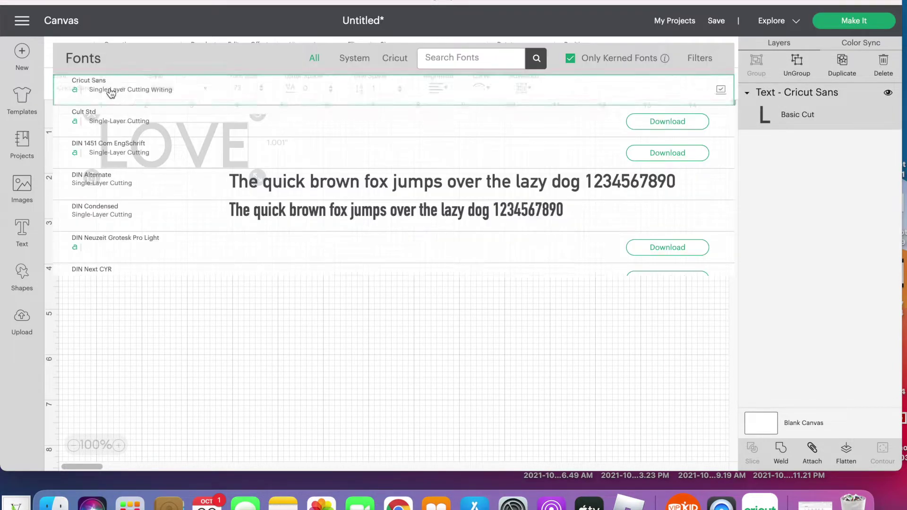
pyautogui.write('EAGLE')
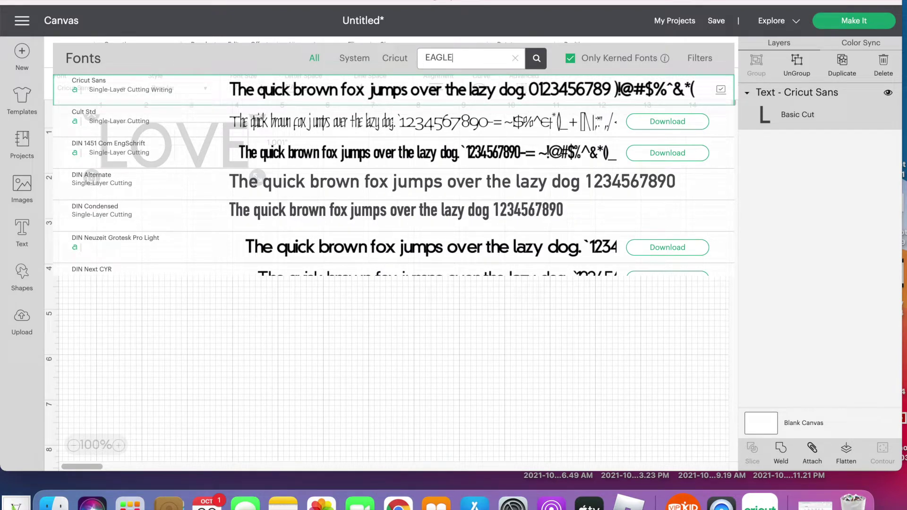
pyautogui.press('Return')
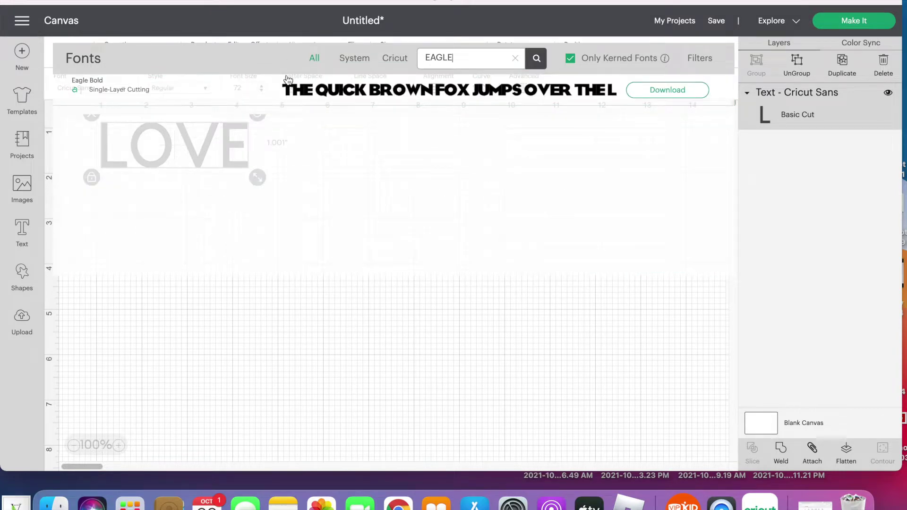
pyautogui.click(305, 94)
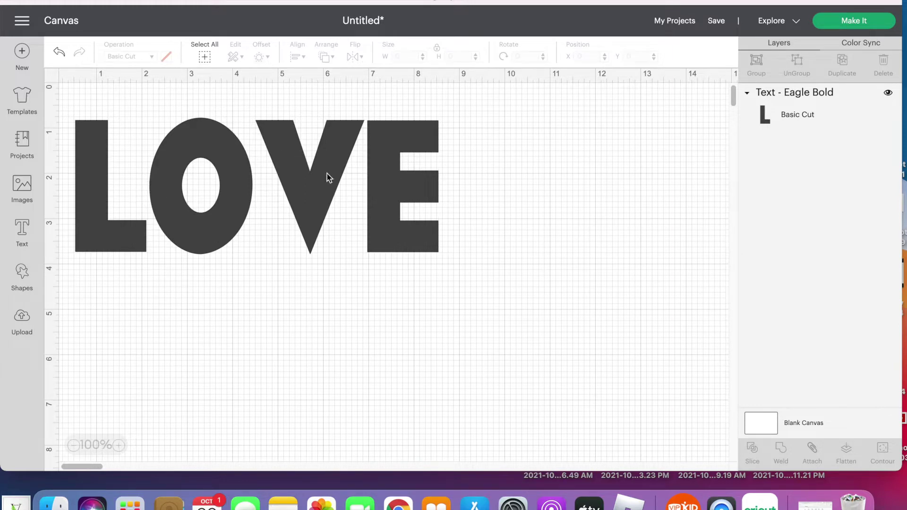
# - Go to the image uploads and look through the recent uploads
pyautogui.click(22, 320)
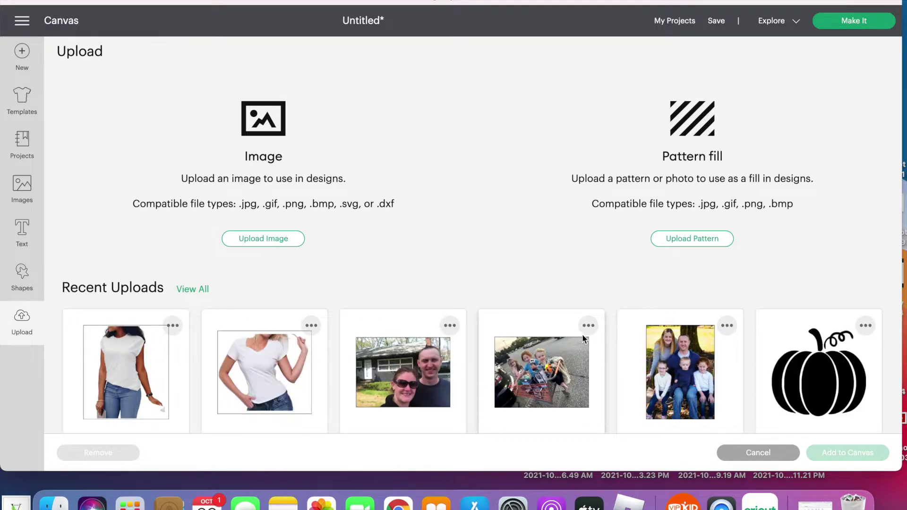
pyautogui.scroll(-3, 582, 333)
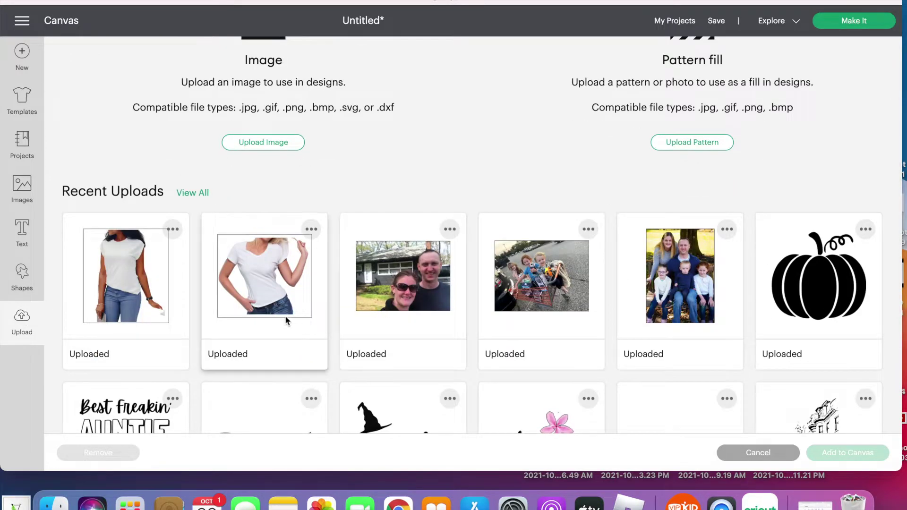
pyautogui.scroll(-2, 188, 401)
pyautogui.scroll(4, 187, 401)
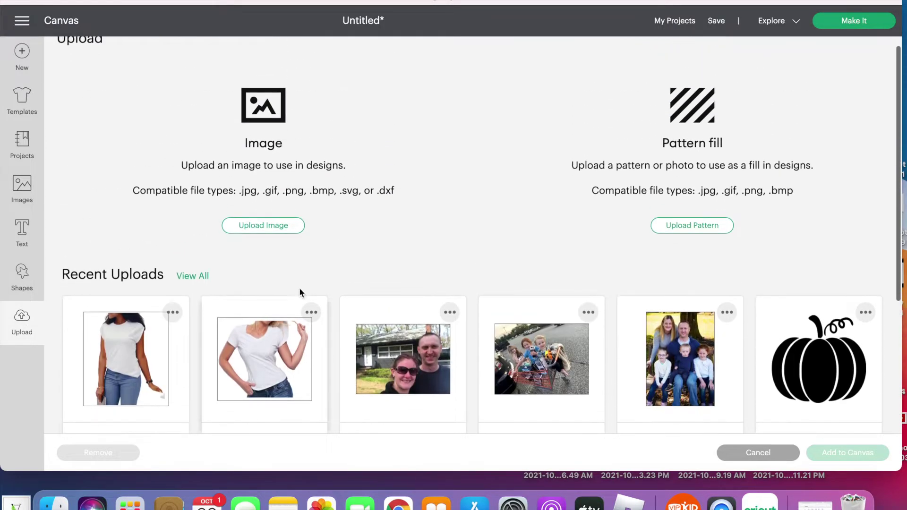
pyautogui.click(259, 227)
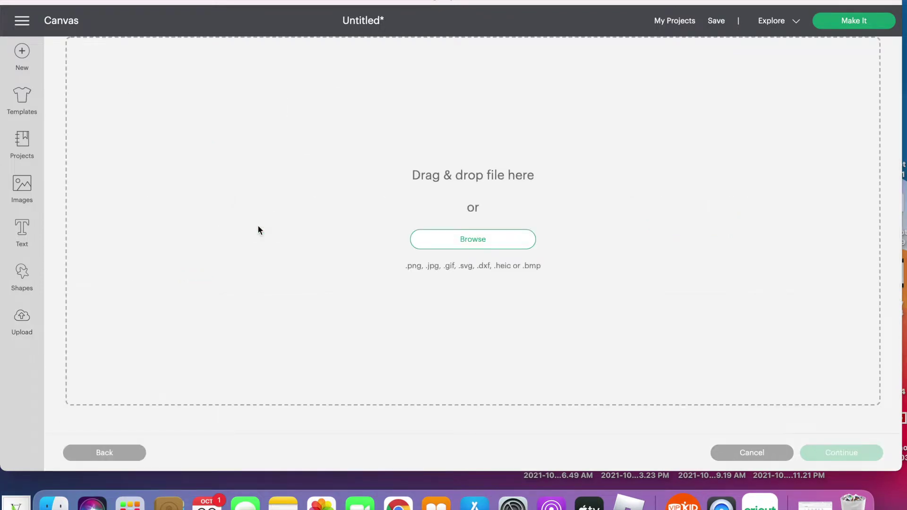
pyautogui.click(474, 244)
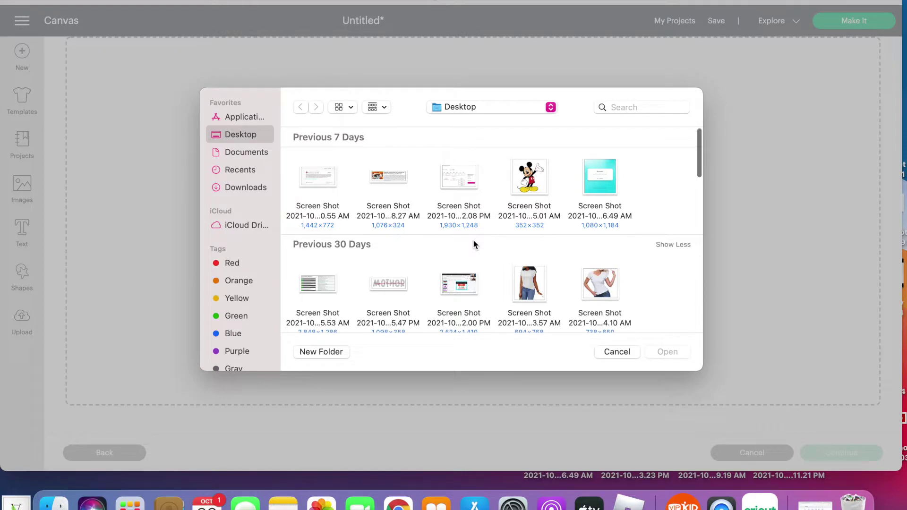
pyautogui.scroll(-10, 542, 259)
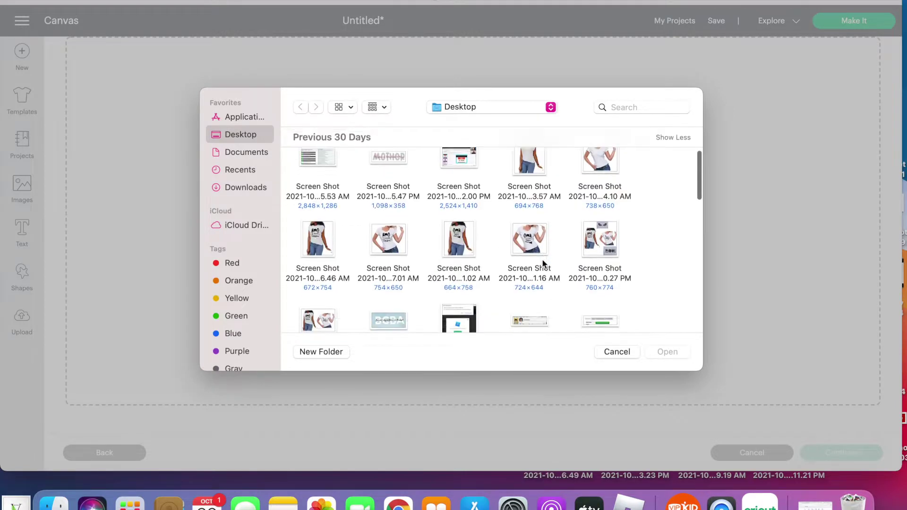
pyautogui.scroll(8, 542, 259)
pyautogui.scroll(3, 542, 263)
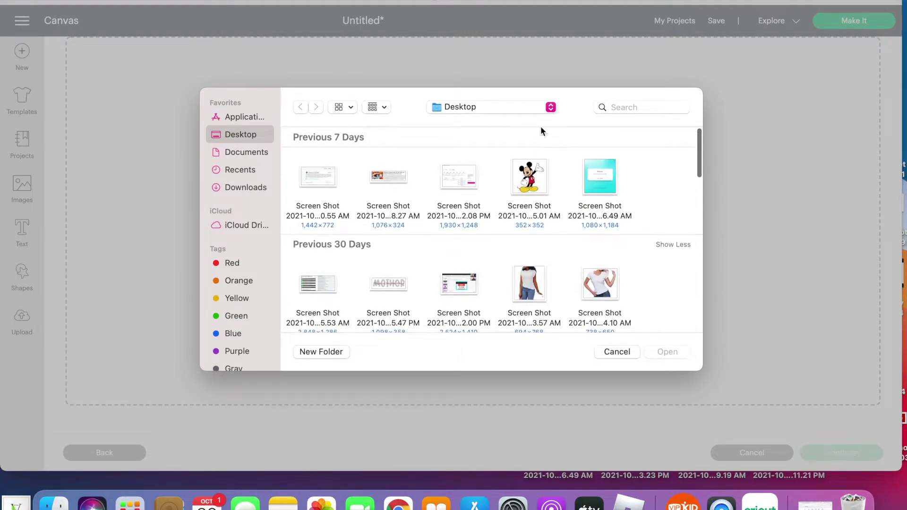
pyautogui.click(610, 352)
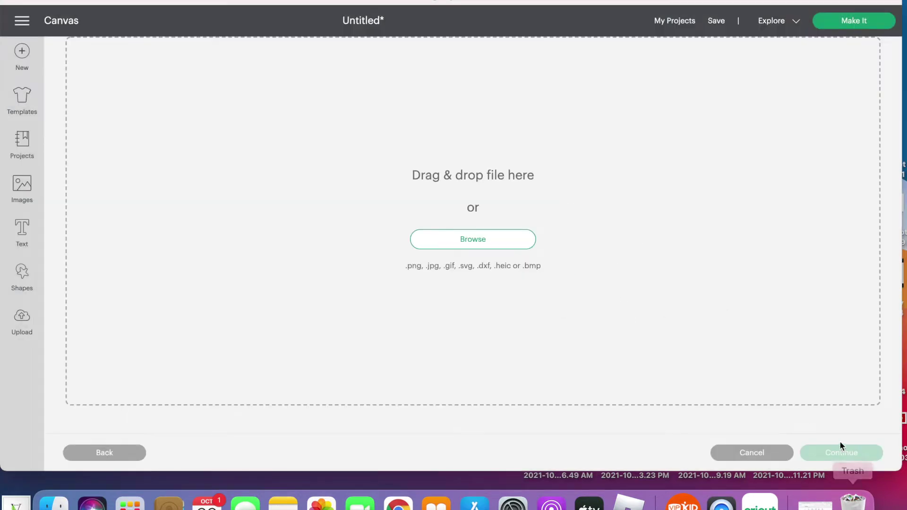
pyautogui.click(101, 453)
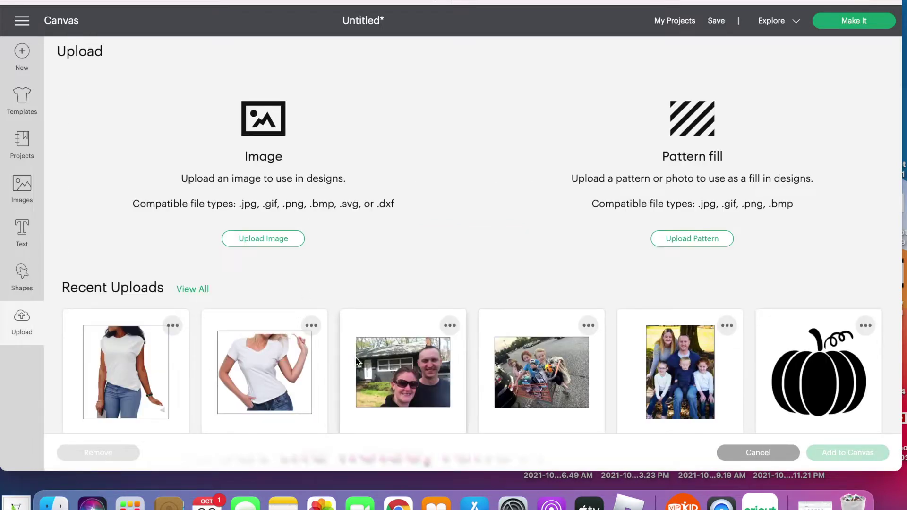
# - Add the family portrait from the recent uploads to the canvas
pyautogui.scroll(-5, 359, 363)
pyautogui.scroll(5, 355, 362)
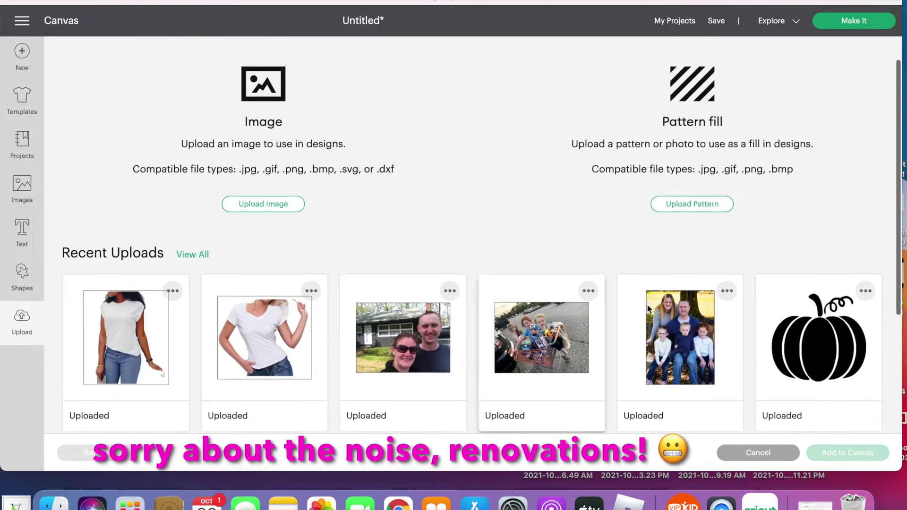
pyautogui.click(672, 336)
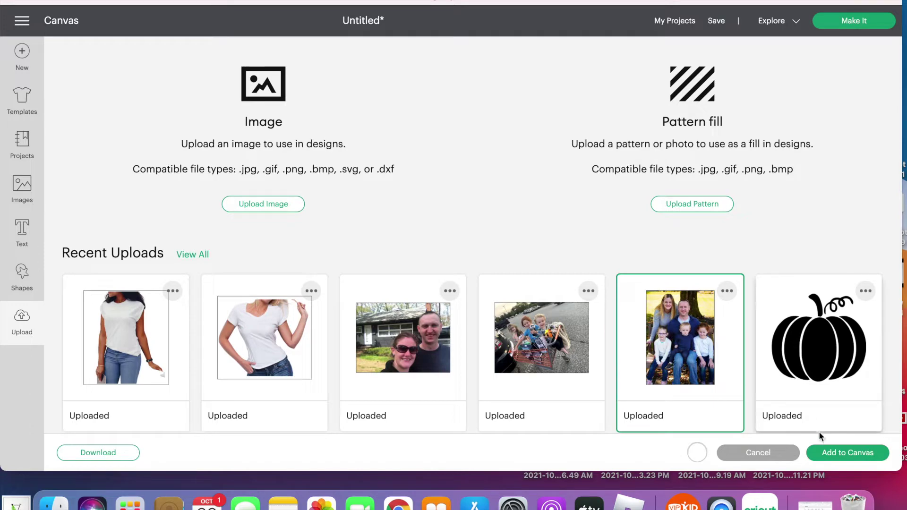
pyautogui.click(834, 452)
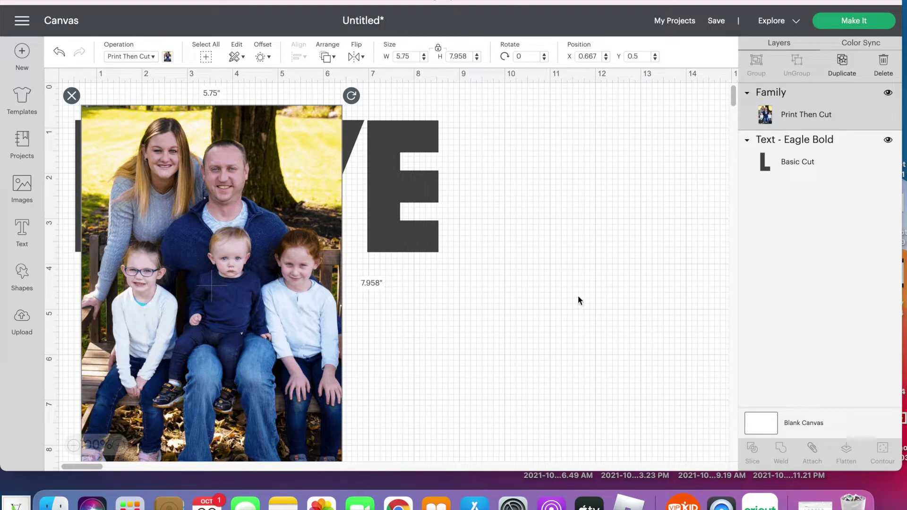
# - Move the family photo off the lettering to the right of LOVE, at about X 11.6, Y 0.8
pyautogui.moveTo(265, 232); pyautogui.dragTo(665, 231)
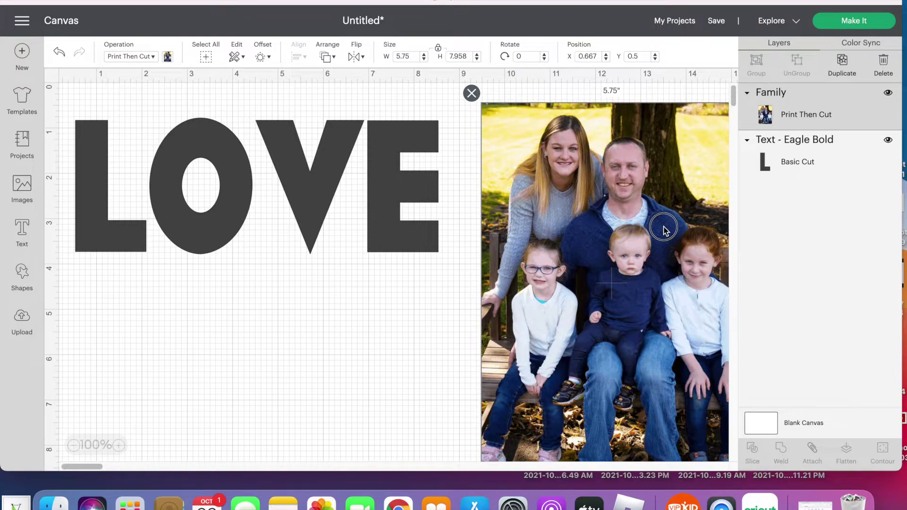
pyautogui.scroll(-5, 546, 253)
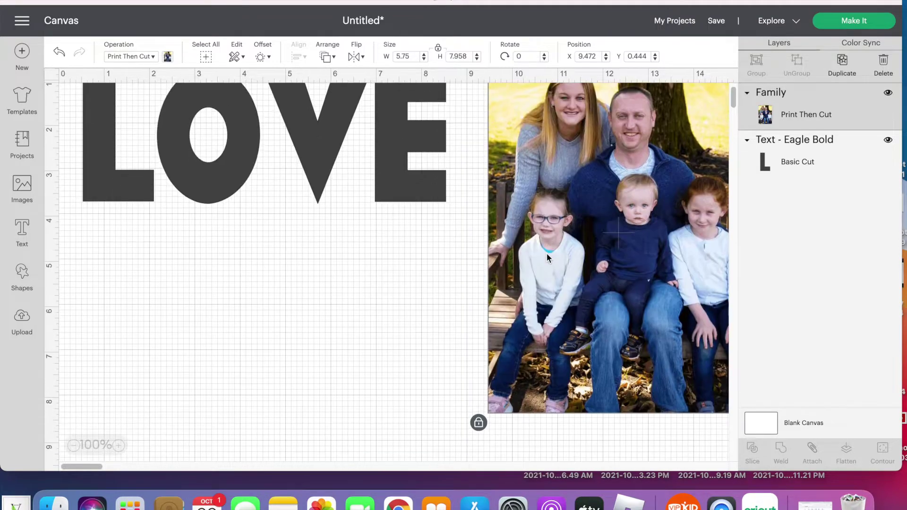
pyautogui.click(74, 446)
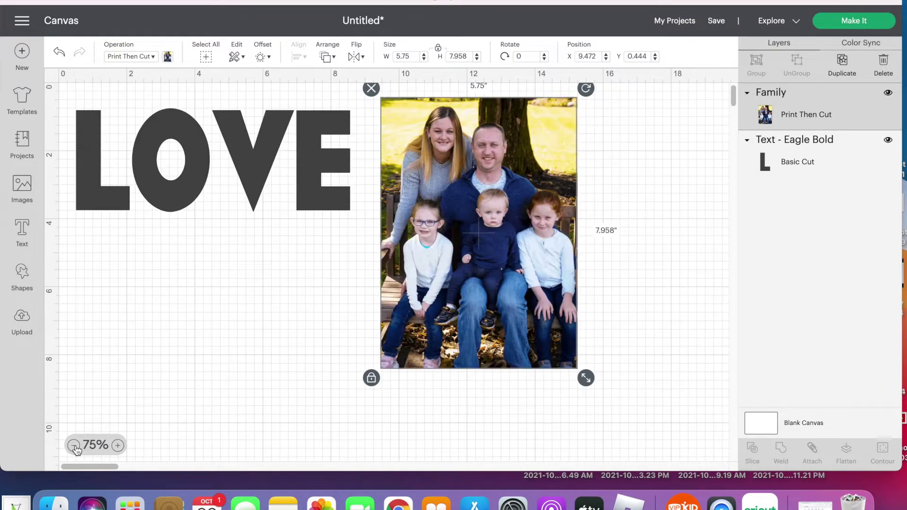
pyautogui.moveTo(463, 203); pyautogui.dragTo(525, 211)
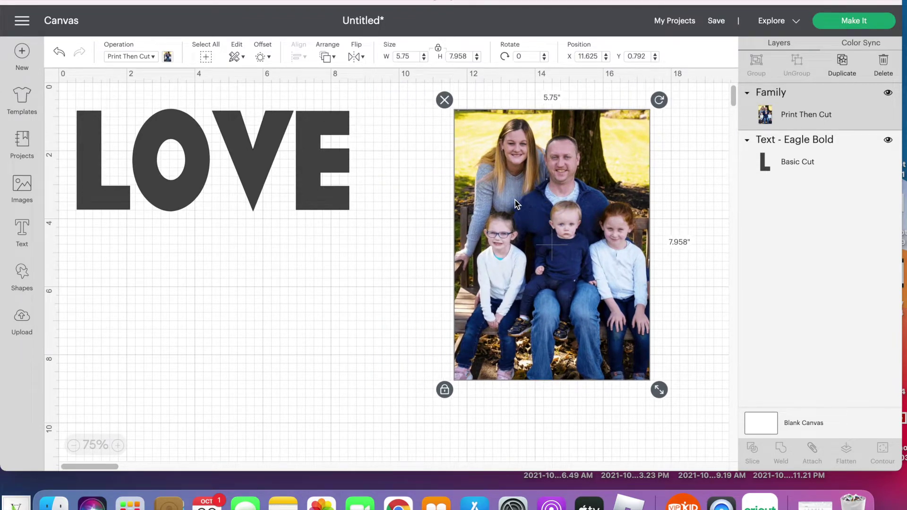
# - Ungroup the LOVE text into separate letters and shift the E slightly away from the V
pyautogui.click(306, 116)
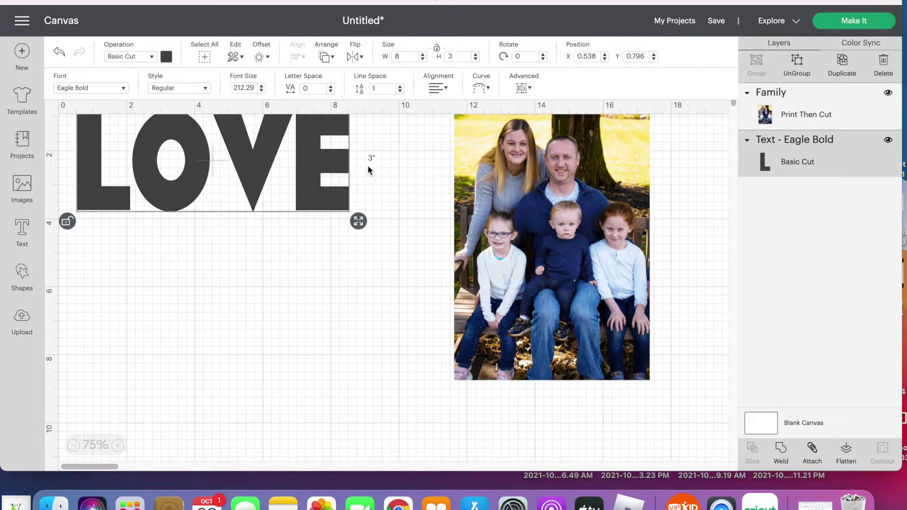
pyautogui.click(800, 64)
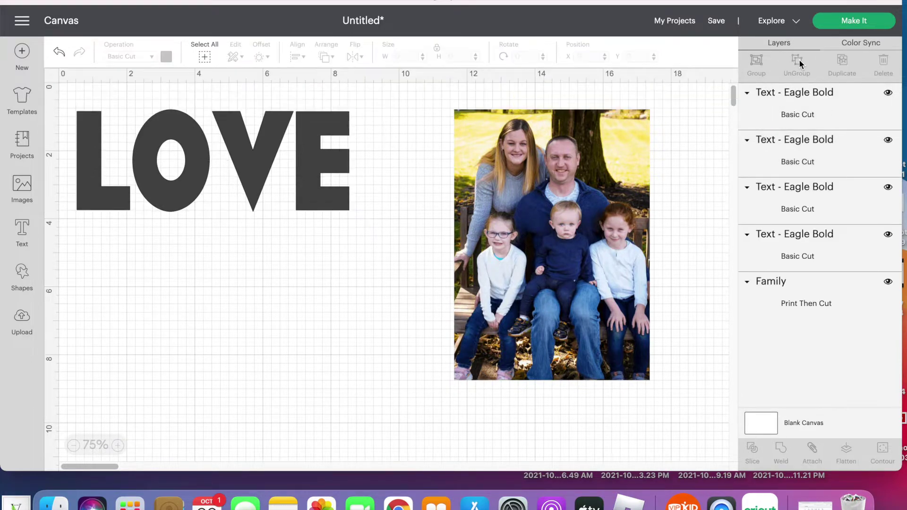
pyautogui.moveTo(326, 163)
pyautogui.mouseDown()
pyautogui.moveTo(333, 197)
pyautogui.moveTo(158, 374)
pyautogui.moveTo(272, 273)
pyautogui.moveTo(351, 238)
pyautogui.moveTo(330, 167)
pyautogui.mouseUp()
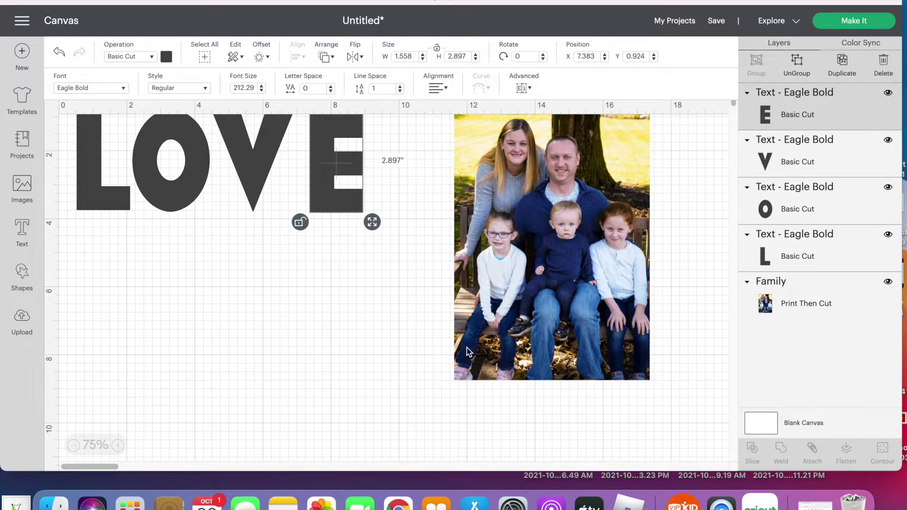
# - Move the letter L onto the family photo, at about X 12.6, Y 2.9
pyautogui.hscroll(2, 460, 294)
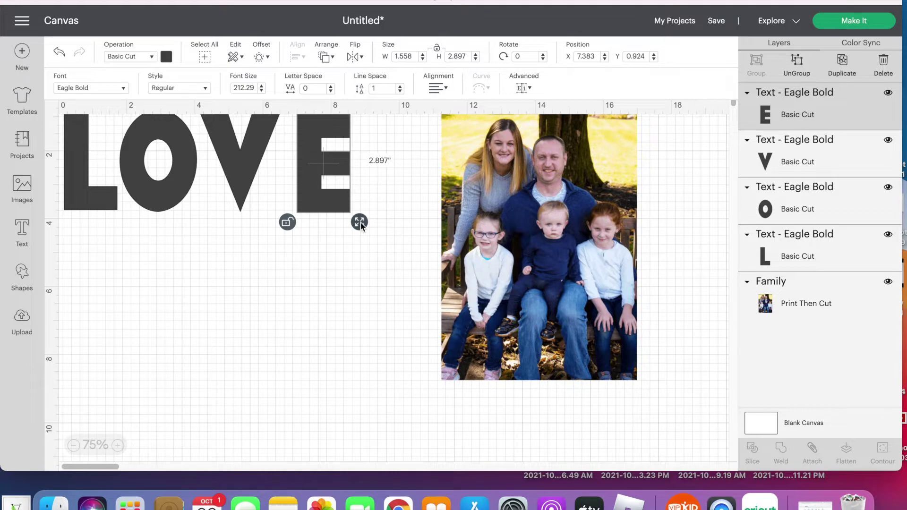
pyautogui.moveTo(75, 192); pyautogui.dragTo(488, 227)
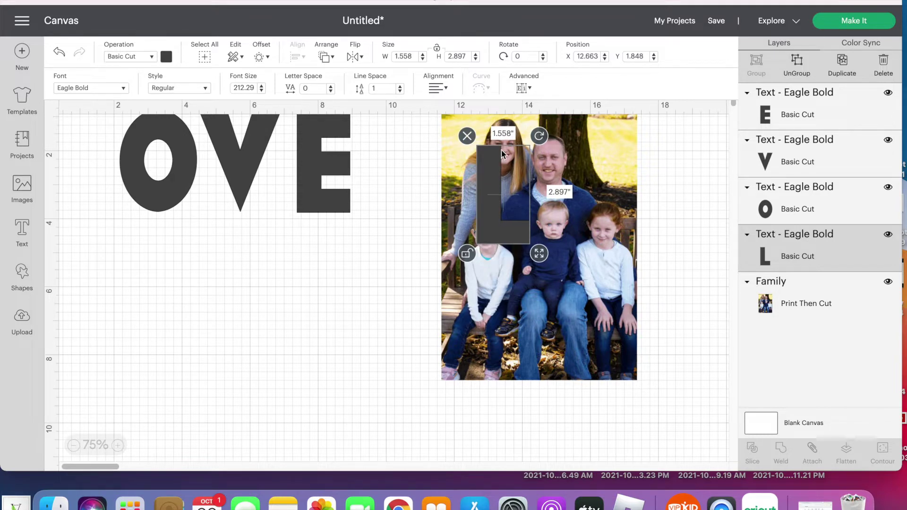
pyautogui.moveTo(490, 188); pyautogui.dragTo(488, 222)
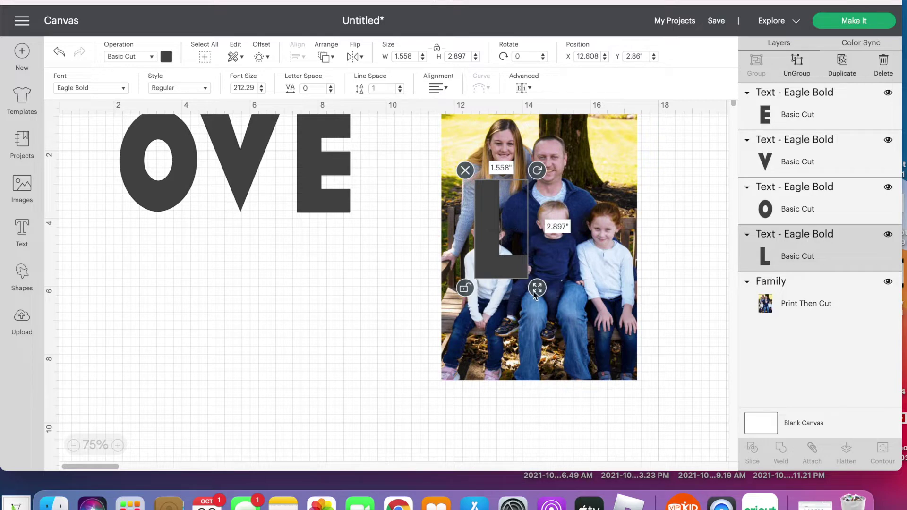
# - Stretch the L on the photo to about 2.2 inches wide by 3.36 inches high, positioned at about X 12.5, Y 2.8
pyautogui.moveTo(539, 290); pyautogui.dragTo(580, 300)
pyautogui.moveTo(505, 269); pyautogui.dragTo(500, 272)
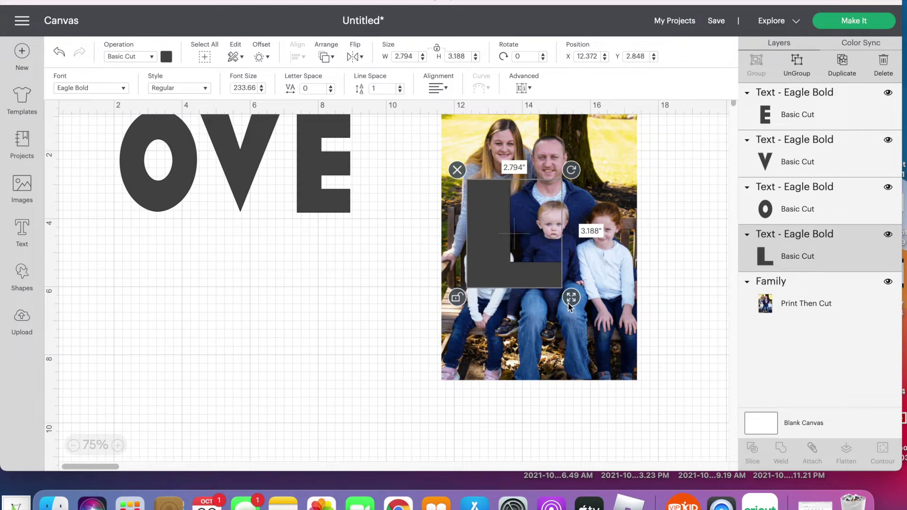
pyautogui.moveTo(571, 298); pyautogui.dragTo(552, 298)
pyautogui.moveTo(498, 263); pyautogui.dragTo(501, 263)
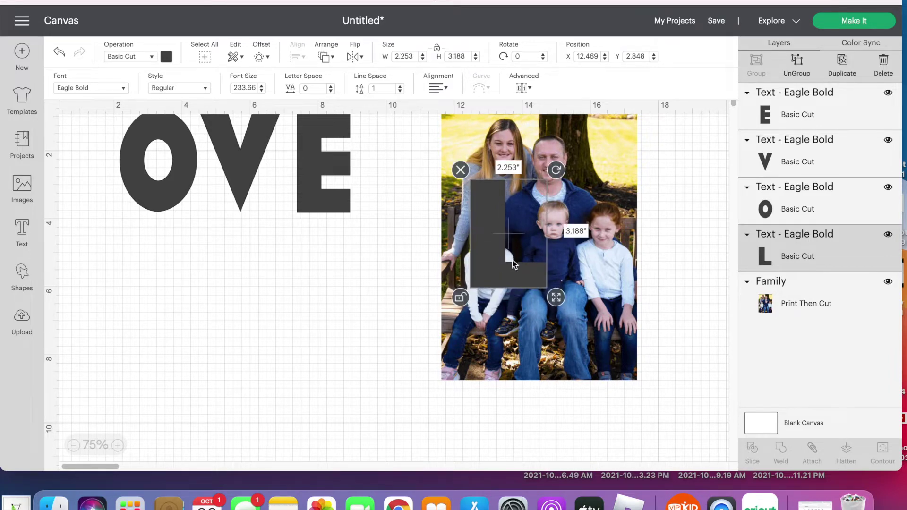
pyautogui.moveTo(556, 293); pyautogui.dragTo(556, 295)
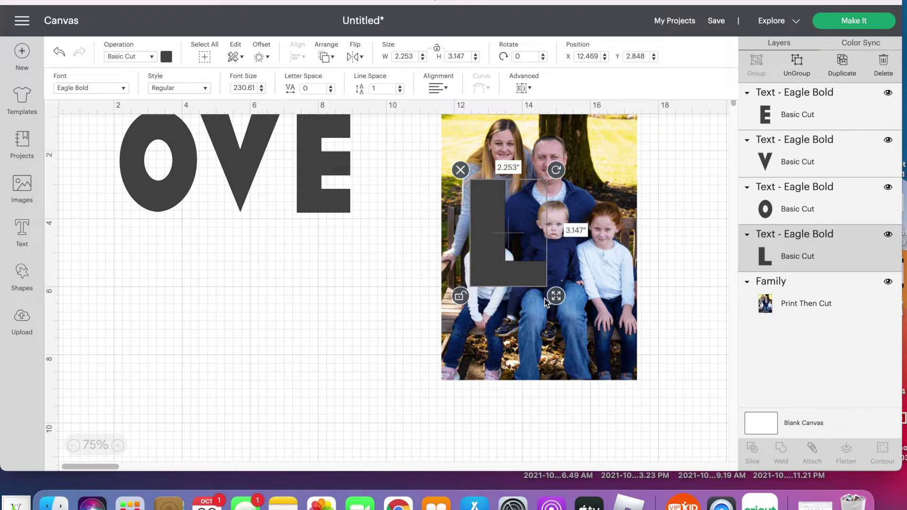
pyautogui.moveTo(556, 295)
pyautogui.mouseDown()
pyautogui.moveTo(555, 305)
pyautogui.moveTo(553, 283)
pyautogui.moveTo(553, 302)
pyautogui.mouseUp()
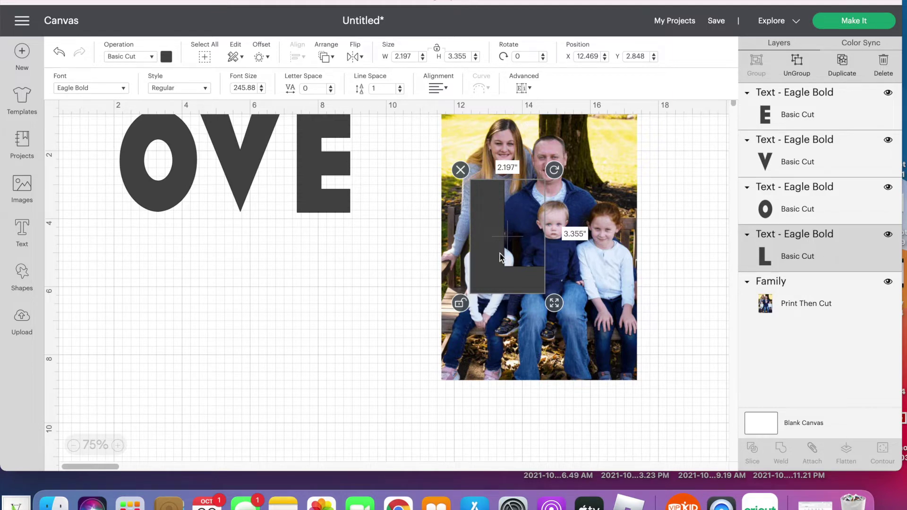
# - Slice the letter L out of the family photo
pyautogui.click(494, 329)
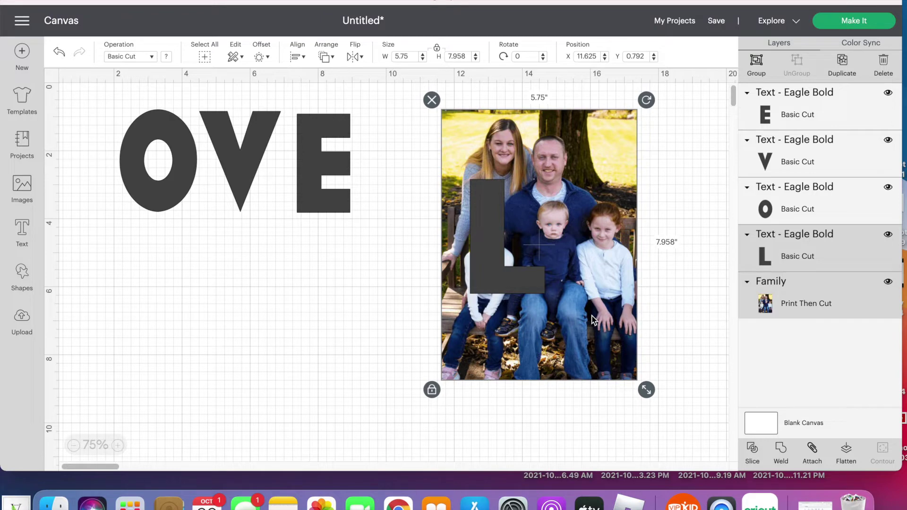
pyautogui.click(753, 451)
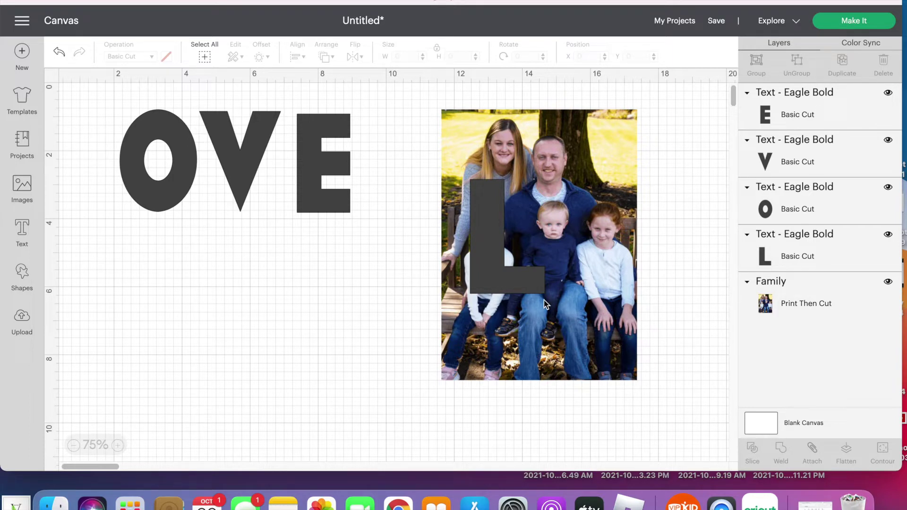
pyautogui.moveTo(483, 266); pyautogui.dragTo(396, 298)
pyautogui.click(336, 312)
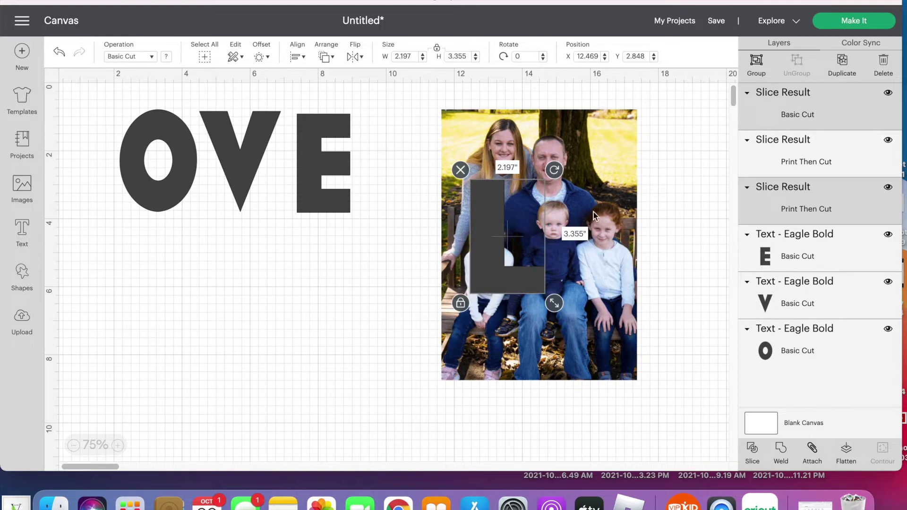
# - Pull the L slice results apart, placing the cut photo, the black L and the photo-filled L separately on empty canvas
pyautogui.moveTo(594, 215); pyautogui.dragTo(660, 291)
pyautogui.moveTo(473, 281); pyautogui.dragTo(332, 377)
pyautogui.moveTo(484, 267); pyautogui.dragTo(140, 349)
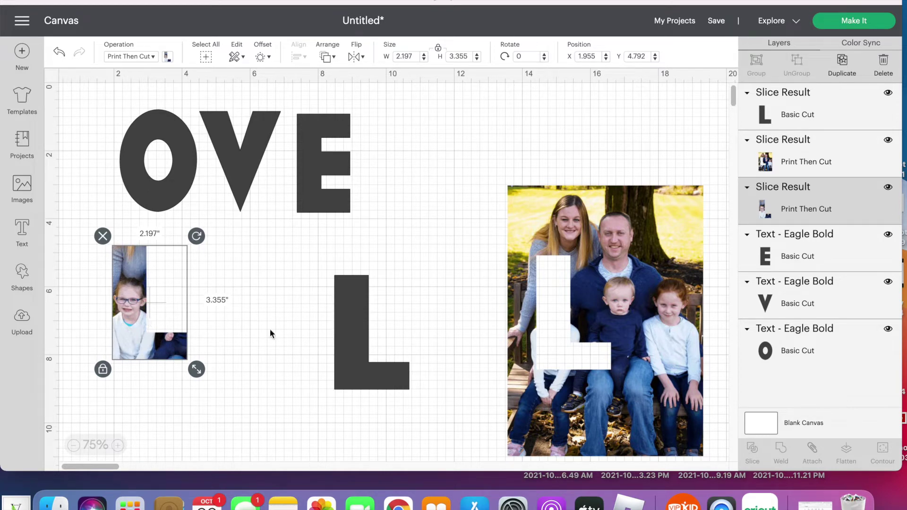
pyautogui.moveTo(354, 344); pyautogui.dragTo(547, 203)
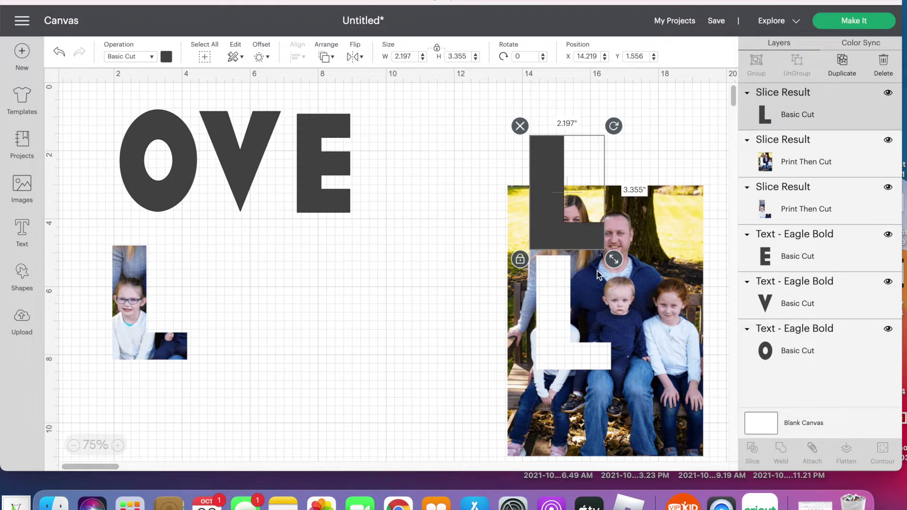
pyautogui.moveTo(545, 213); pyautogui.dragTo(254, 353)
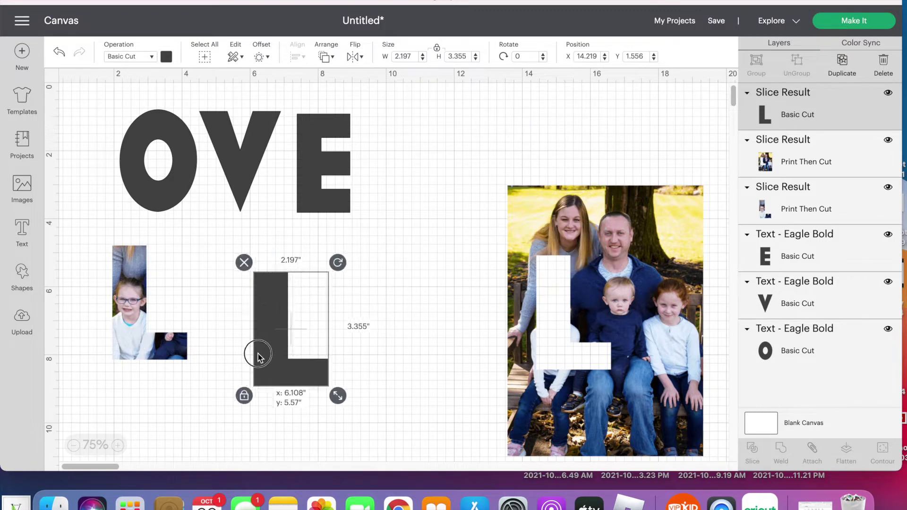
# - Place the photo-filled L near the canvas origin as the word's first letter and spread the black O, V and E away from it
pyautogui.moveTo(127, 334); pyautogui.dragTo(84, 200)
pyautogui.moveTo(189, 139); pyautogui.dragTo(298, 255)
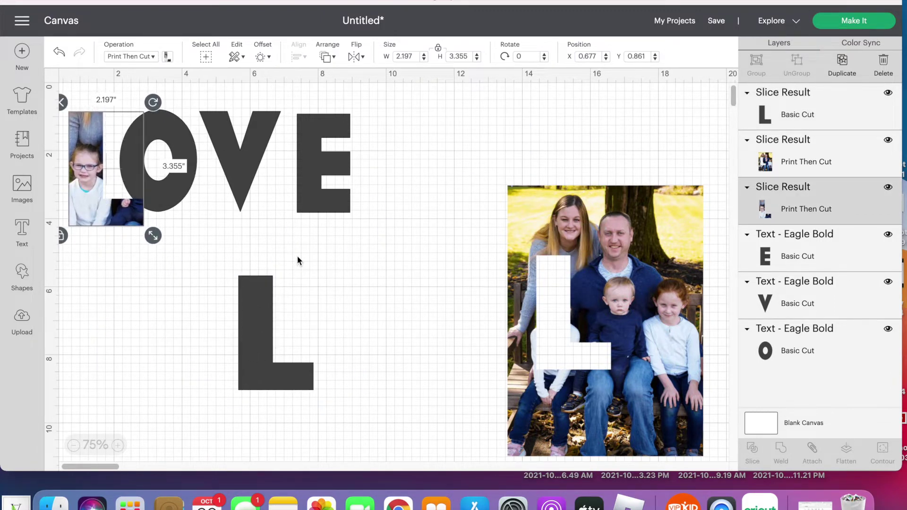
pyautogui.moveTo(241, 180); pyautogui.dragTo(344, 260)
pyautogui.moveTo(338, 174); pyautogui.dragTo(419, 179)
pyautogui.moveTo(85, 215); pyautogui.dragTo(93, 204)
# - Move the cut photo aside and add a fresh copy of the uploaded family photo to the canvas
pyautogui.moveTo(619, 263); pyautogui.dragTo(597, 287)
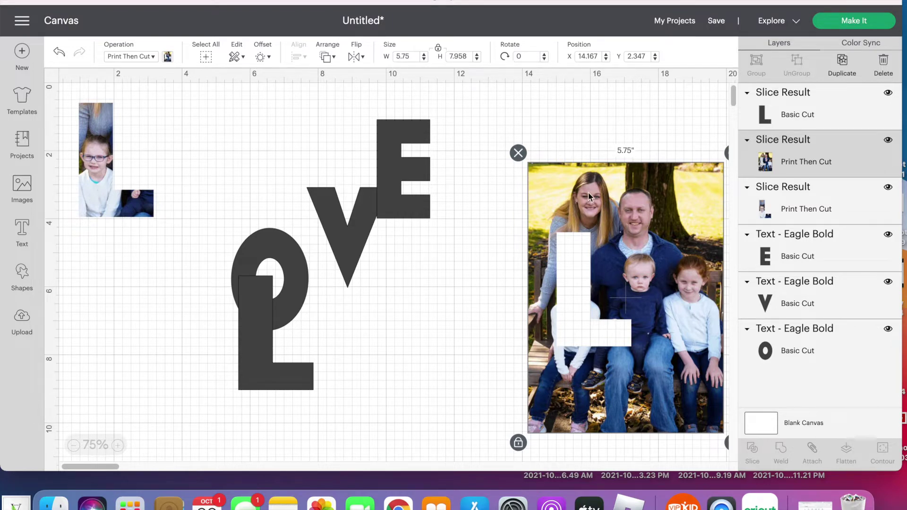
pyautogui.moveTo(559, 174); pyautogui.dragTo(675, 249)
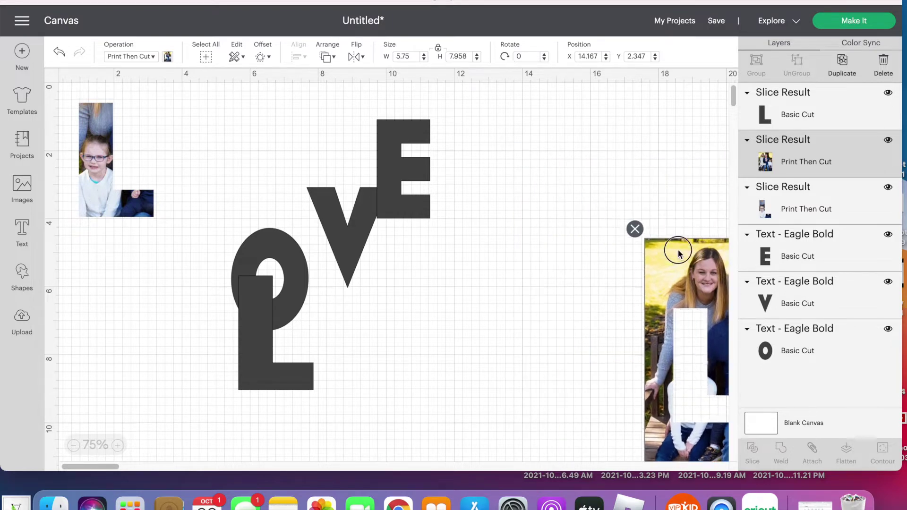
pyautogui.click(32, 318)
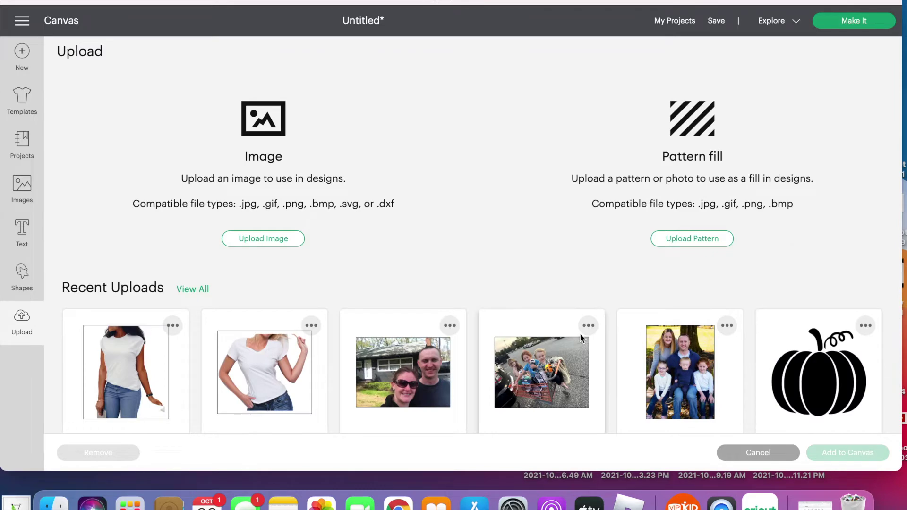
pyautogui.click(656, 354)
pyautogui.click(840, 452)
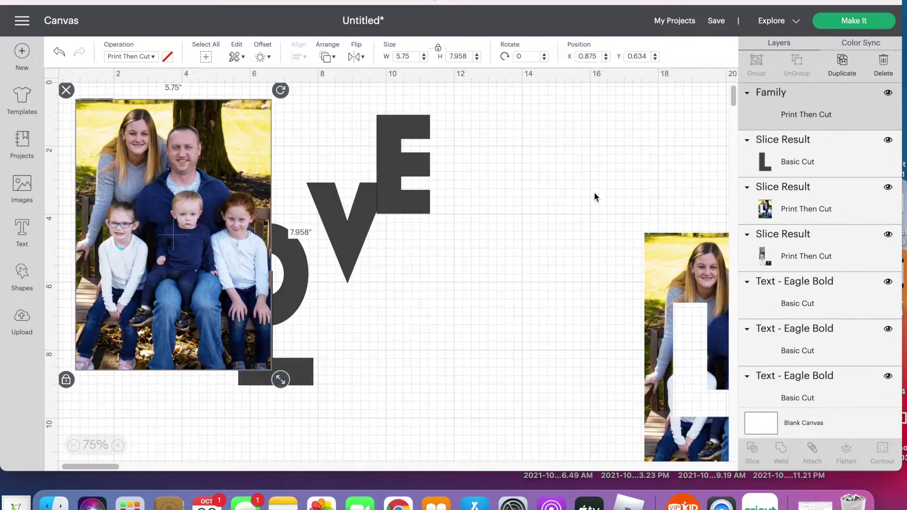
# - Delete the photo with the L cut out and move the new family photo clear of the letters, at about X 12.9, Y 1.1
pyautogui.moveTo(686, 265); pyautogui.dragTo(570, 221)
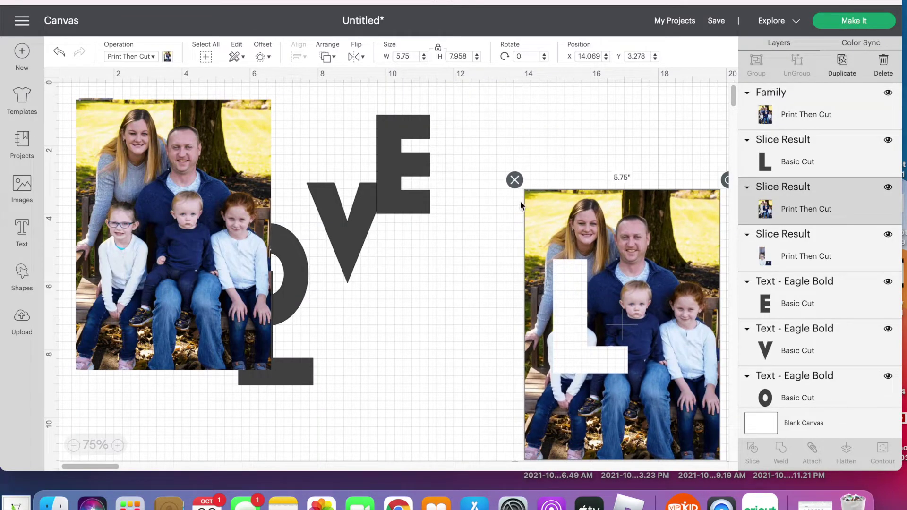
pyautogui.click(514, 180)
pyautogui.moveTo(441, 187); pyautogui.dragTo(585, 186)
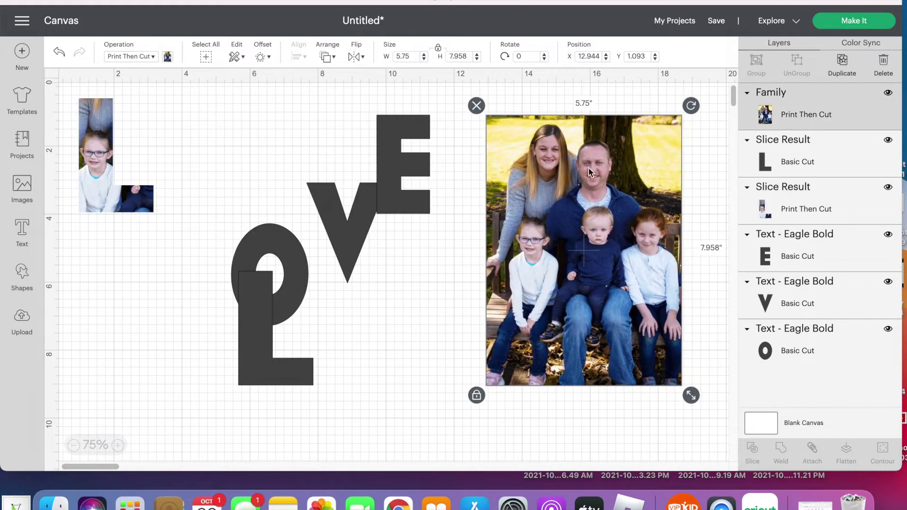
# - Overlay the O on the photo-filled L, stretch it to about 3.28 inches high, and separate the two letters
pyautogui.moveTo(289, 242); pyautogui.dragTo(200, 161)
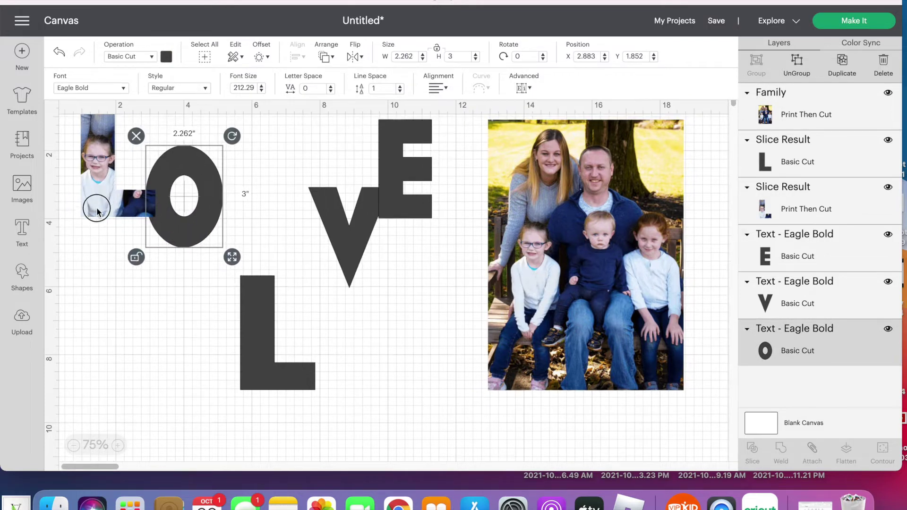
pyautogui.click(97, 212)
pyautogui.moveTo(212, 196); pyautogui.dragTo(150, 202)
pyautogui.moveTo(170, 263)
pyautogui.mouseDown()
pyautogui.moveTo(171, 282)
pyautogui.moveTo(172, 274)
pyautogui.mouseUp()
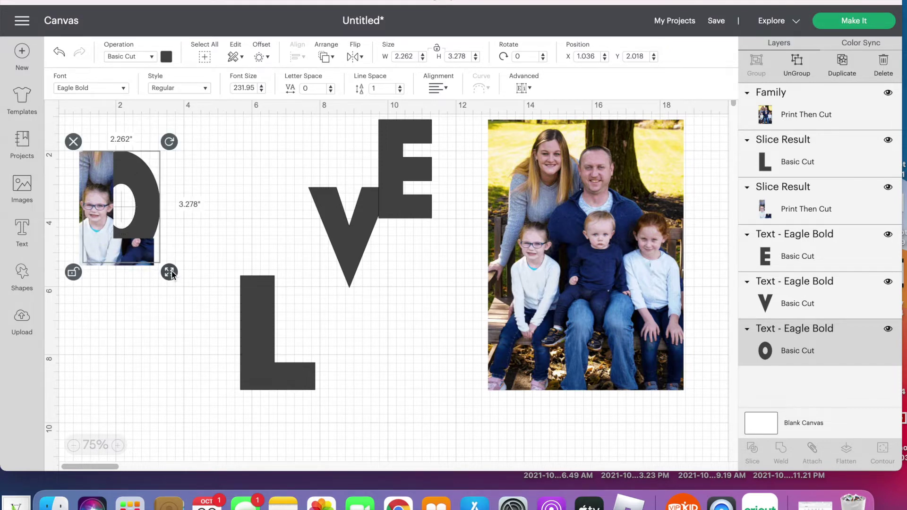
pyautogui.moveTo(136, 187); pyautogui.dragTo(218, 118)
# - Send the O to the front and place it on the family photo at about X 15.8, Y 2.9
pyautogui.moveTo(137, 163); pyautogui.dragTo(462, 282)
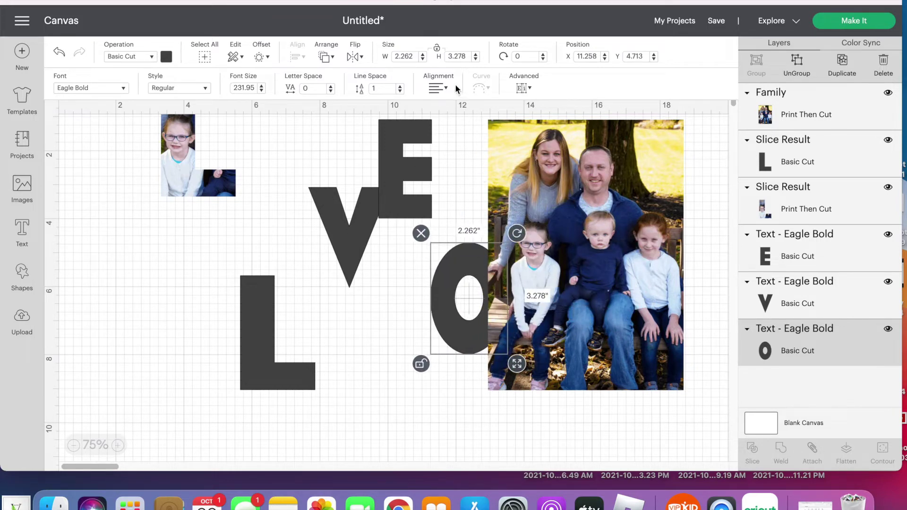
pyautogui.click(327, 57)
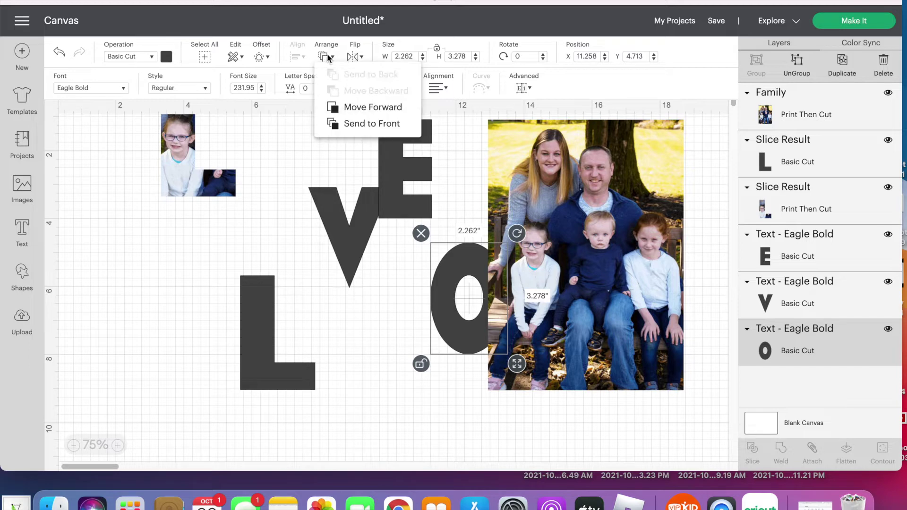
pyautogui.click(365, 126)
pyautogui.moveTo(482, 268); pyautogui.dragTo(638, 210)
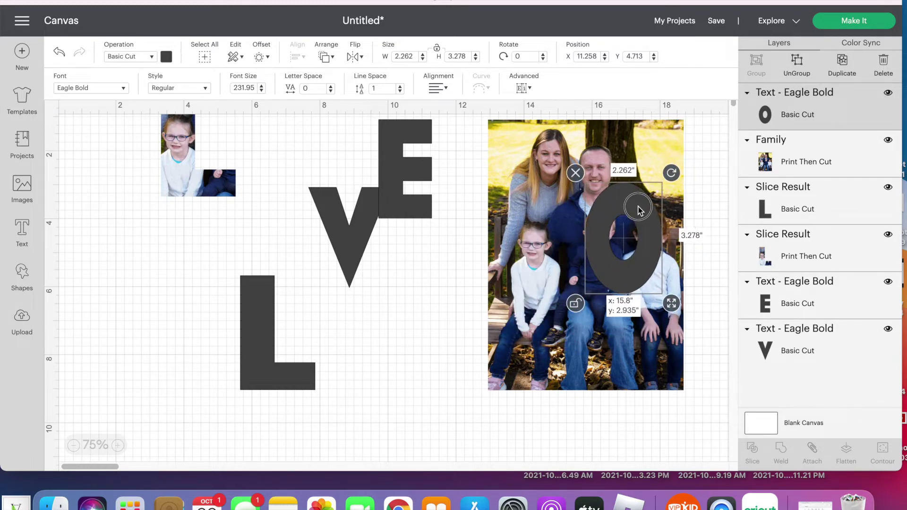
pyautogui.moveTo(638, 207); pyautogui.dragTo(636, 206)
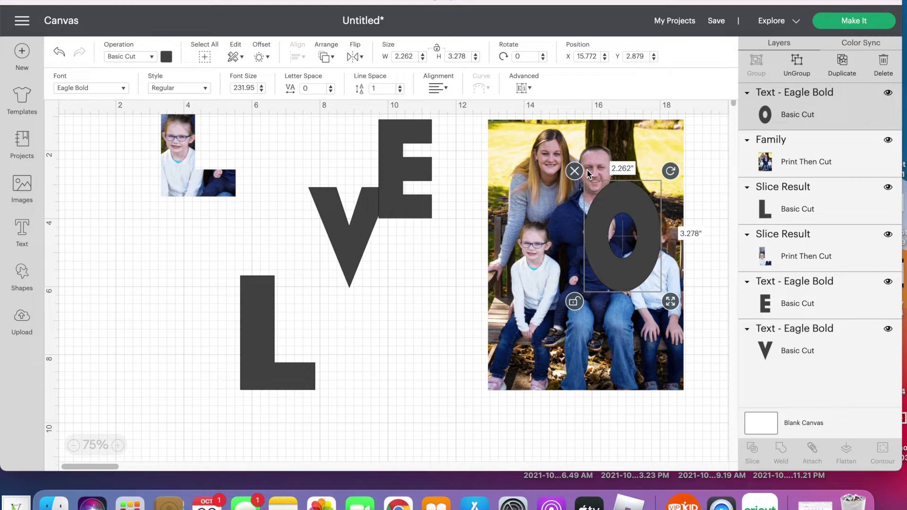
# - Stretch and reposition the O on the photo to about 2.47 inches wide by 4.06 inches high, at about X 15.8, Y 2.6
pyautogui.moveTo(644, 215)
pyautogui.mouseDown()
pyautogui.moveTo(578, 276)
pyautogui.moveTo(614, 252)
pyautogui.moveTo(624, 177)
pyautogui.moveTo(571, 174)
pyautogui.moveTo(588, 173)
pyautogui.moveTo(654, 223)
pyautogui.moveTo(644, 218)
pyautogui.mouseUp()
pyautogui.moveTo(671, 302); pyautogui.dragTo(689, 294)
pyautogui.moveTo(663, 266); pyautogui.dragTo(654, 263)
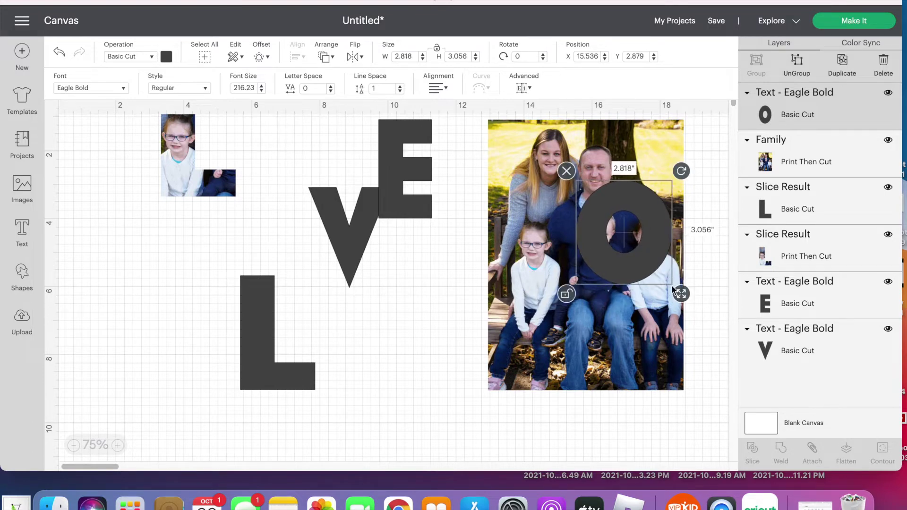
pyautogui.moveTo(679, 293); pyautogui.dragTo(656, 285)
pyautogui.moveTo(684, 322); pyautogui.dragTo(677, 316)
pyautogui.moveTo(649, 276); pyautogui.dragTo(655, 278)
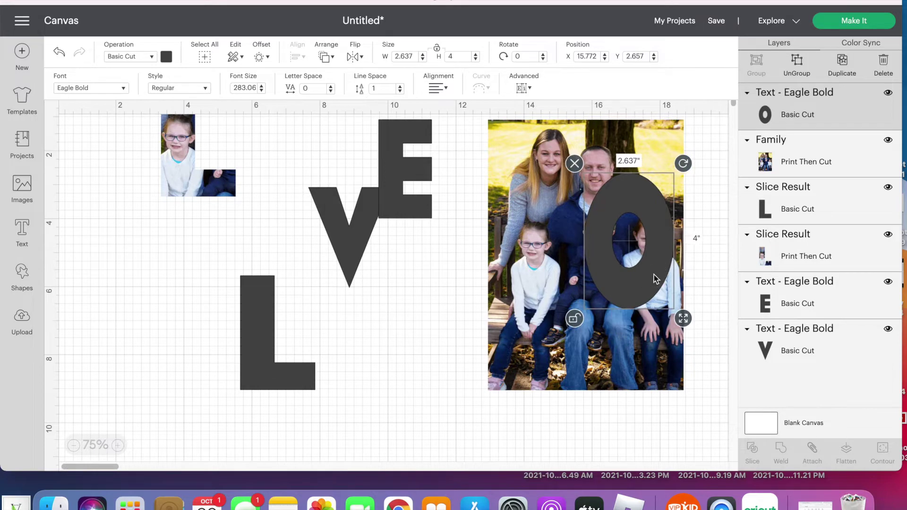
pyautogui.moveTo(683, 318); pyautogui.dragTo(692, 347)
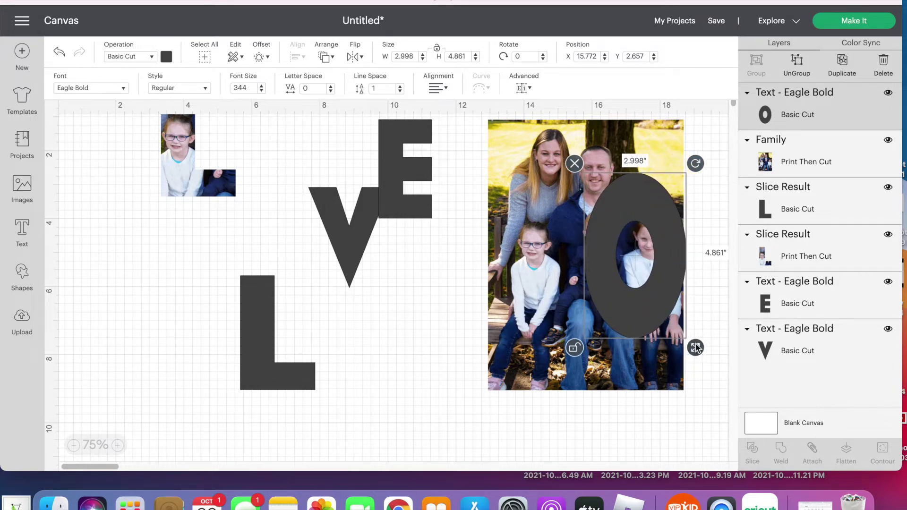
pyautogui.moveTo(661, 298); pyautogui.dragTo(647, 302)
pyautogui.moveTo(681, 347); pyautogui.dragTo(660, 304)
pyautogui.moveTo(684, 335); pyautogui.dragTo(676, 335)
pyautogui.moveTo(650, 291); pyautogui.dragTo(656, 288)
pyautogui.moveTo(681, 334); pyautogui.dragTo(675, 316)
pyautogui.moveTo(645, 289); pyautogui.dragTo(646, 288)
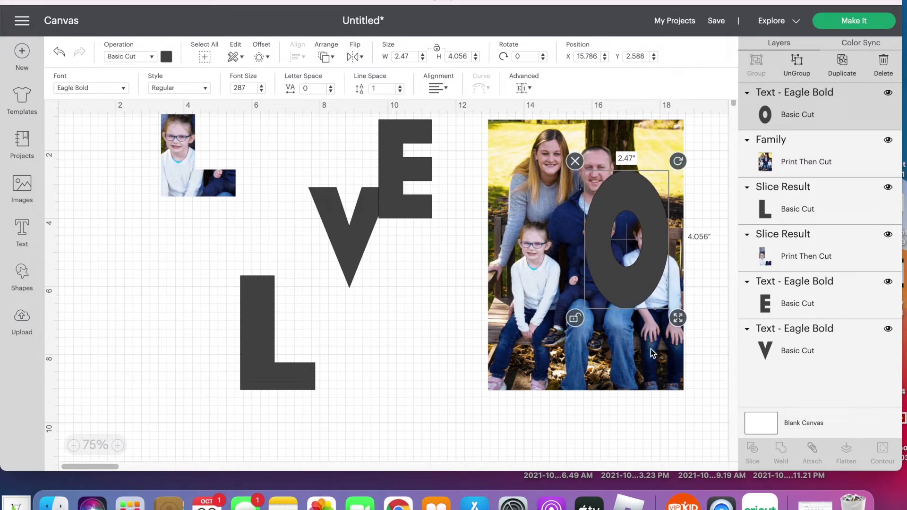
# - Slice the letter O out of the family photo
pyautogui.keyDown('shift'); pyautogui.click(641, 364); pyautogui.keyUp('shift')
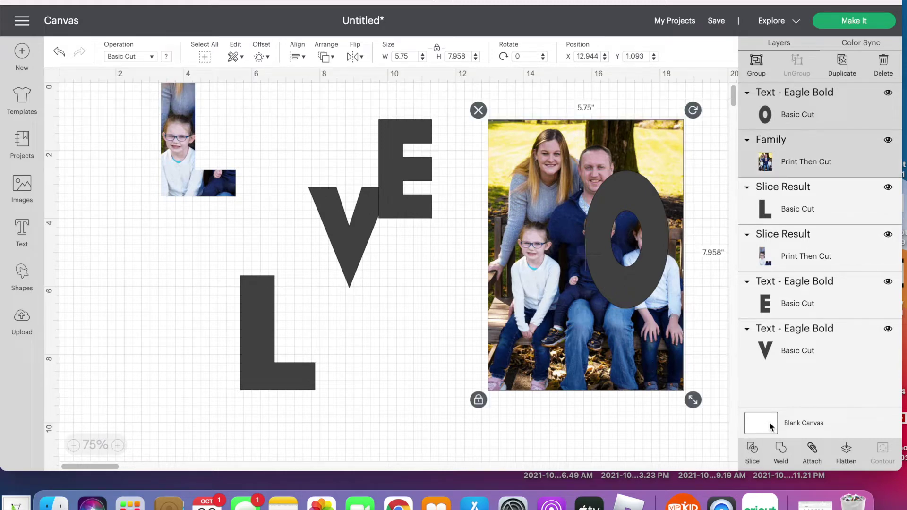
pyautogui.click(751, 449)
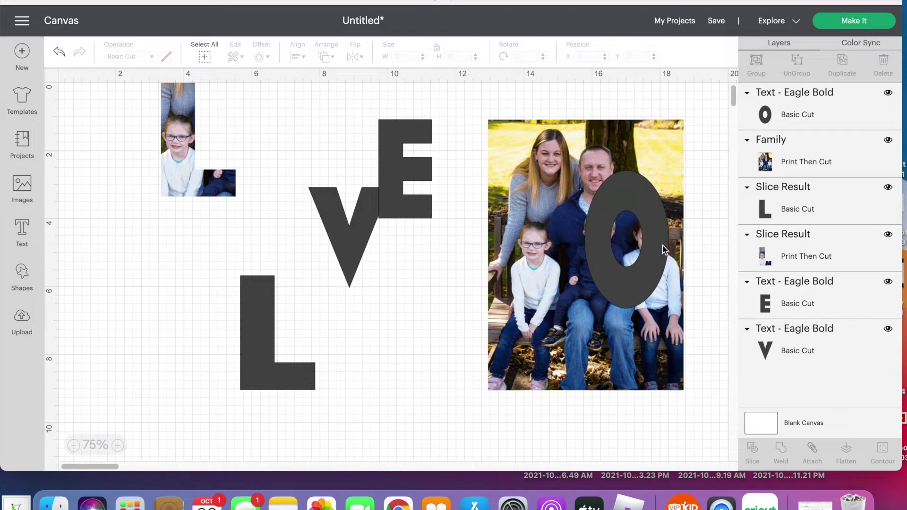
pyautogui.click(647, 227)
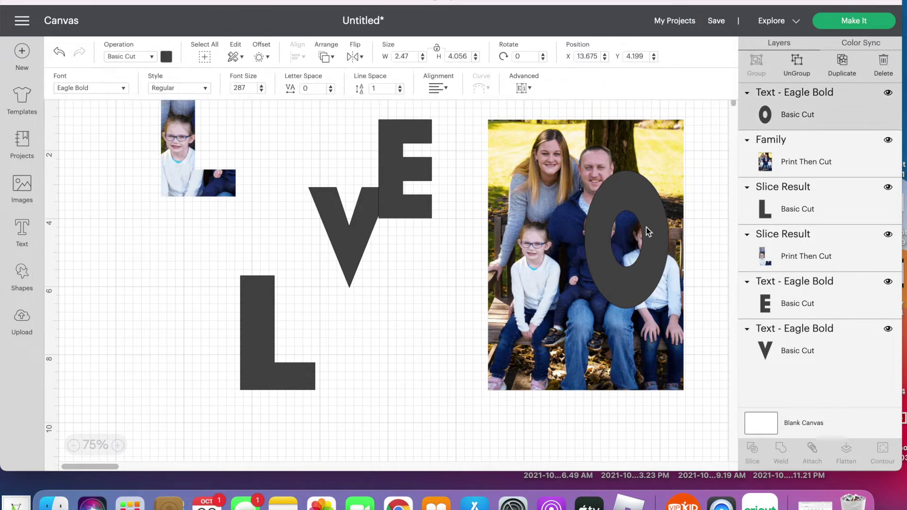
pyautogui.moveTo(638, 211); pyautogui.dragTo(638, 211)
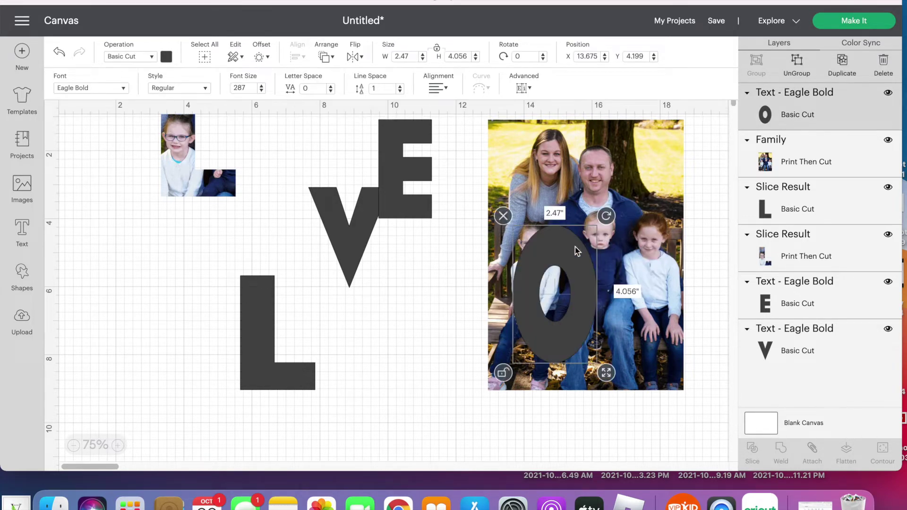
pyautogui.moveTo(570, 258); pyautogui.dragTo(489, 302)
pyautogui.click(627, 232)
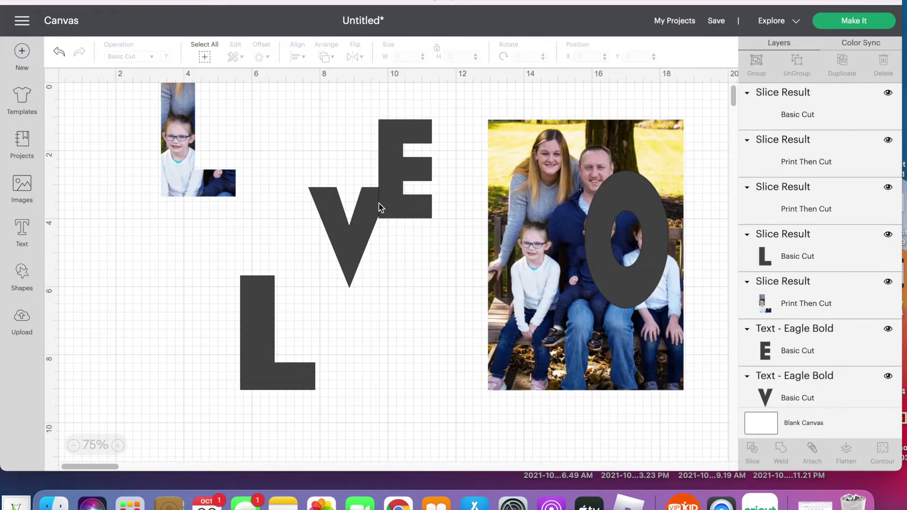
# - Pull the black O and cut photo away, then set the photo-filled O beside the photo-filled L at about X 3.6, Y 0.2
pyautogui.moveTo(187, 192); pyautogui.dragTo(109, 211)
pyautogui.moveTo(636, 226); pyautogui.dragTo(716, 361)
pyautogui.moveTo(601, 207); pyautogui.dragTo(635, 412)
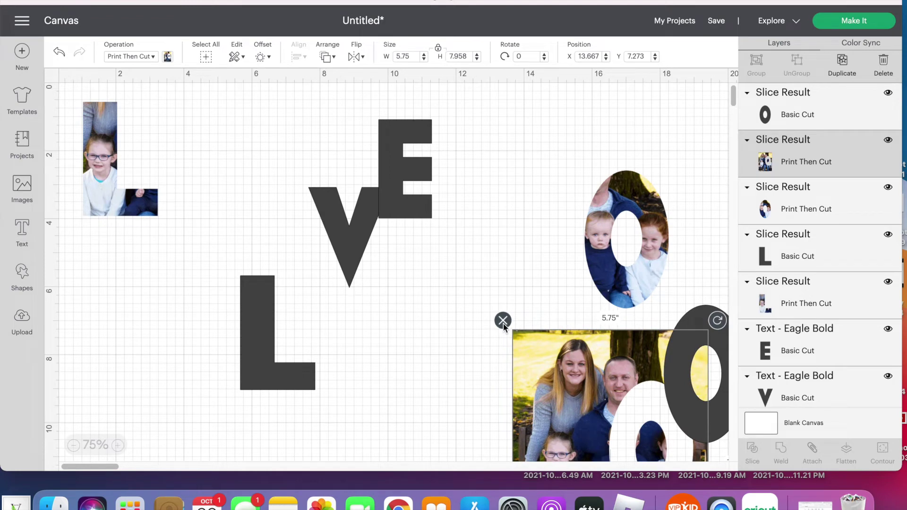
pyautogui.moveTo(596, 353); pyautogui.dragTo(630, 360)
pyautogui.moveTo(660, 229); pyautogui.dragTo(243, 143)
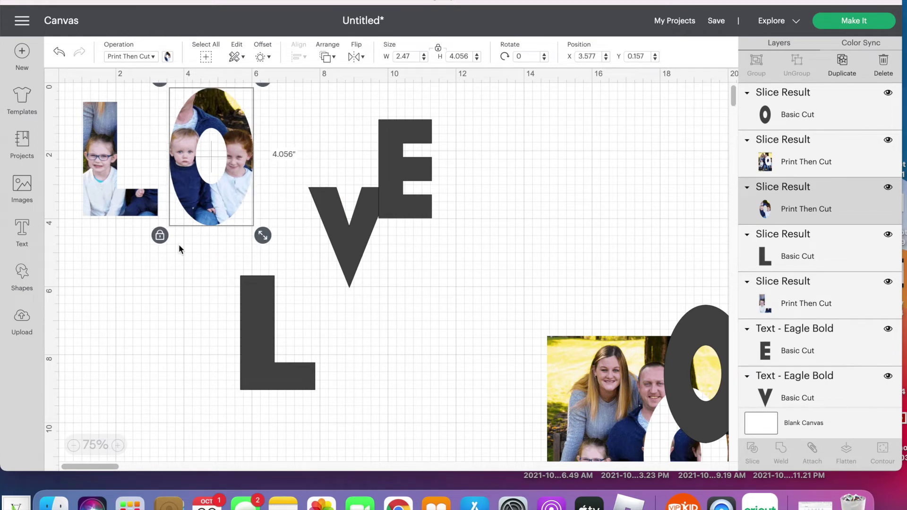
pyautogui.click(250, 238)
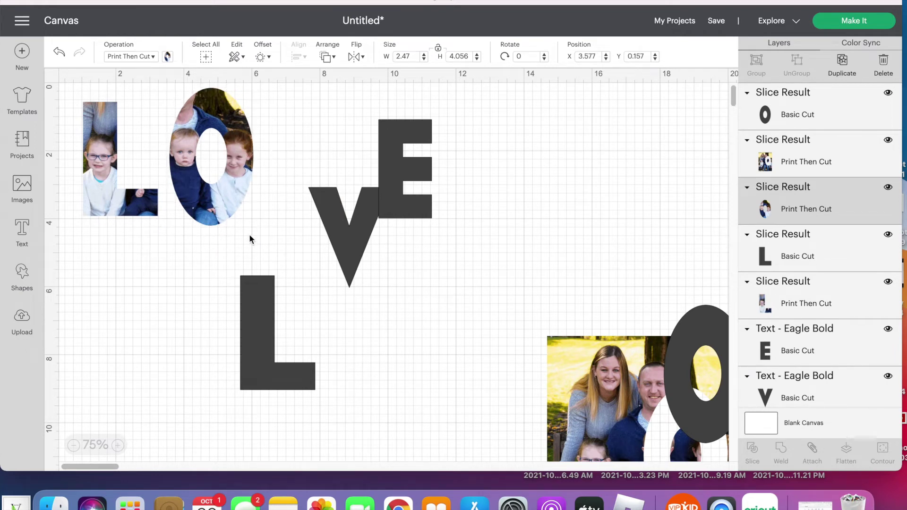
# - Resize the photo-filled O against the L to about 2.4 inches wide by 3.39 inches high and place it beside the L
pyautogui.click(213, 220)
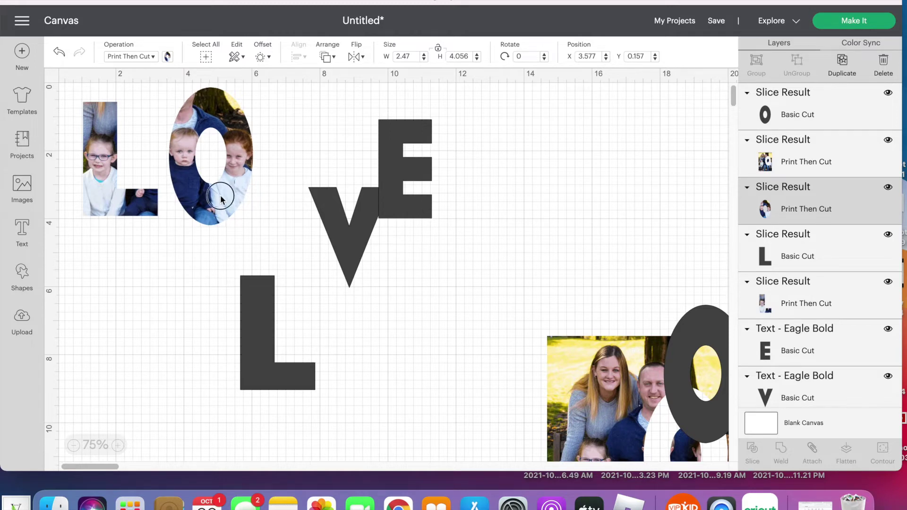
pyautogui.moveTo(262, 235); pyautogui.dragTo(261, 219)
pyautogui.click(225, 180)
pyautogui.moveTo(225, 179); pyautogui.dragTo(137, 191)
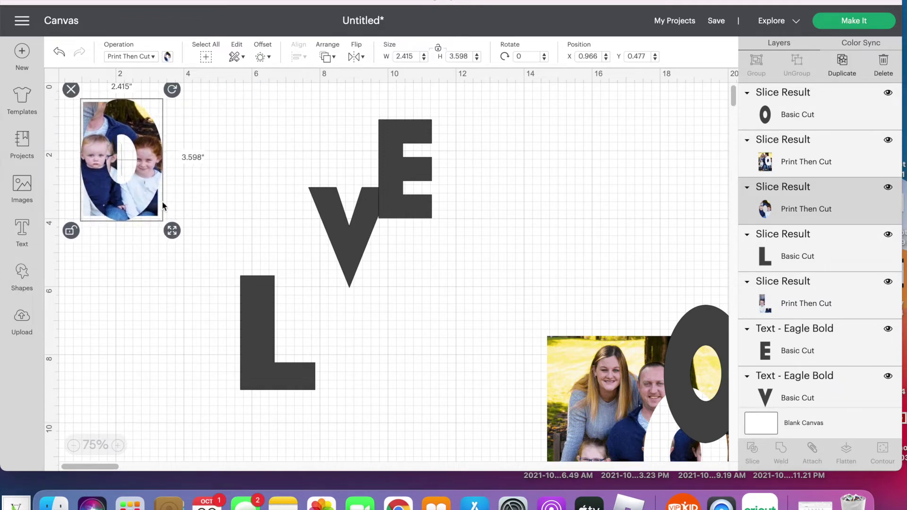
pyautogui.moveTo(171, 231); pyautogui.dragTo(171, 223)
pyautogui.moveTo(141, 186); pyautogui.dragTo(221, 192)
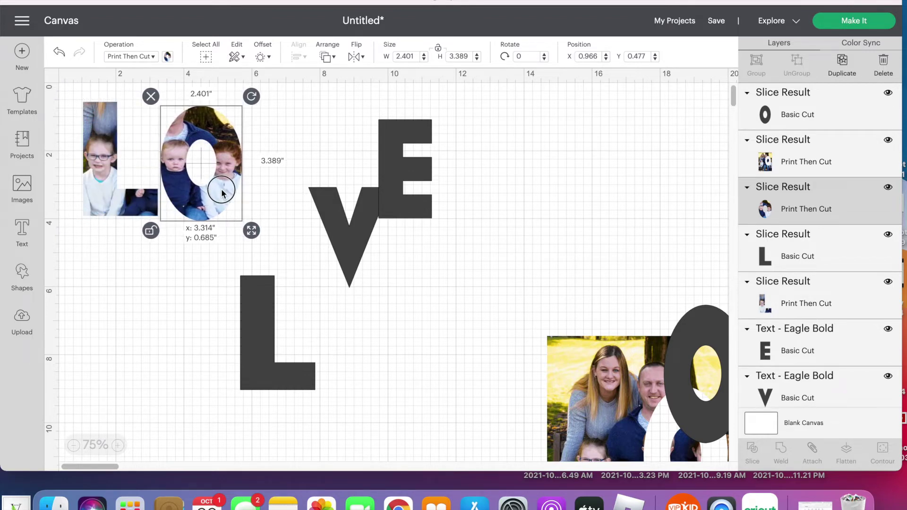
pyautogui.click(163, 266)
# - Move the V below the E and bring the photo with the O cut out to about X 13, Y 2.5
pyautogui.moveTo(347, 234); pyautogui.dragTo(558, 314)
pyautogui.moveTo(619, 354); pyautogui.dragTo(626, 240)
pyautogui.moveTo(540, 304); pyautogui.dragTo(357, 298)
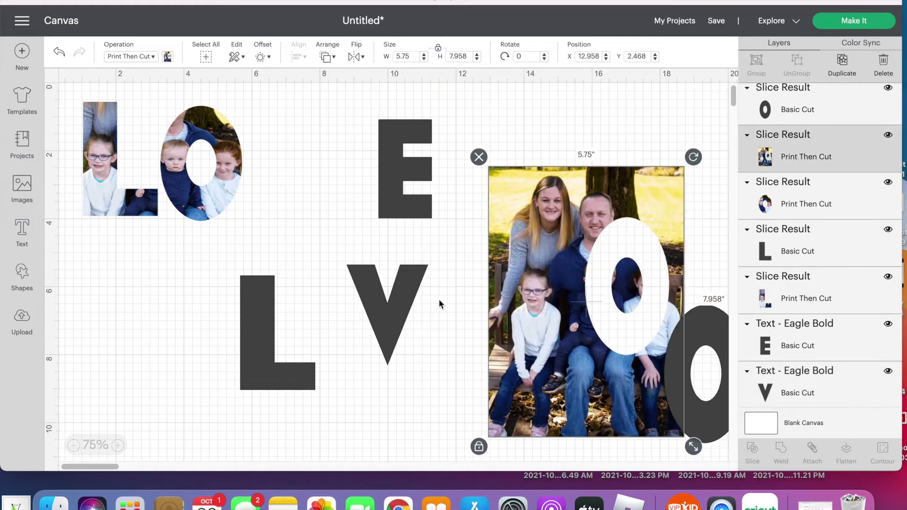
# - Move the black V up beside the family photo and bring it in front of all other layers
pyautogui.moveTo(384, 320); pyautogui.dragTo(498, 232)
pyautogui.click(325, 57)
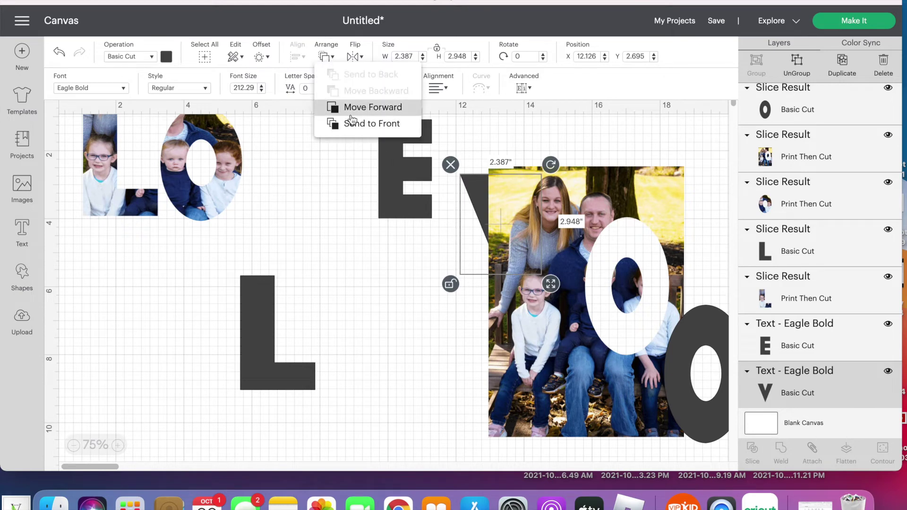
pyautogui.click(357, 106)
pyautogui.moveTo(484, 199); pyautogui.dragTo(476, 203)
pyautogui.click(332, 61)
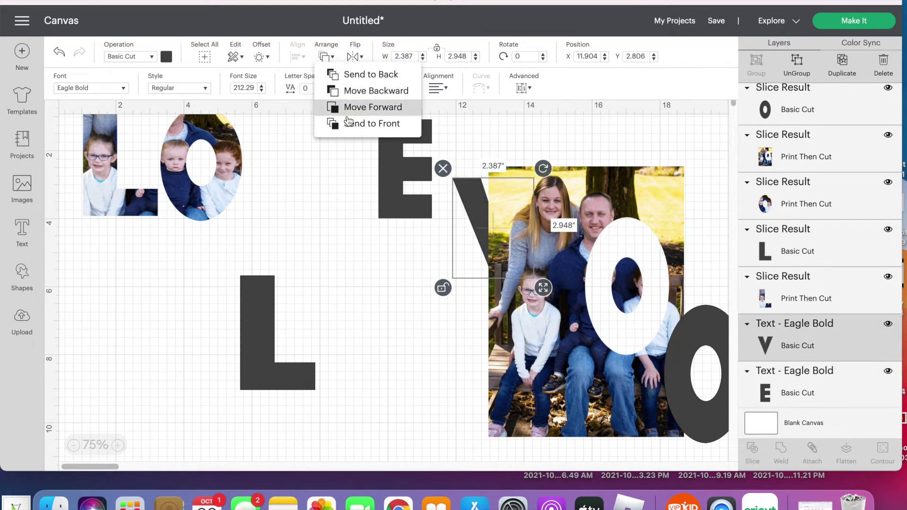
pyautogui.click(354, 123)
# - Place the V over the photo beside the cut-out O at about X 13, Y 4.25 and enlarge it to about 2.72 by 3.17 inches
pyautogui.moveTo(486, 213); pyautogui.dragTo(541, 179)
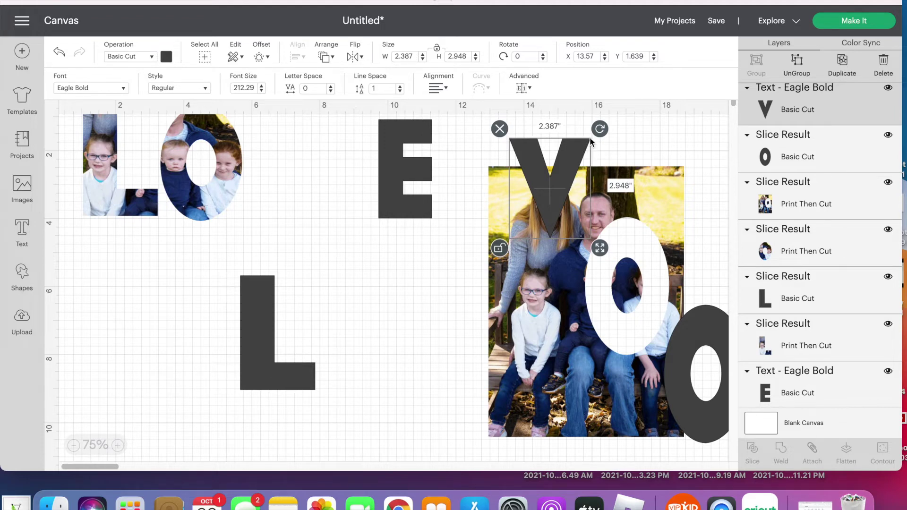
pyautogui.moveTo(574, 151); pyautogui.dragTo(557, 240)
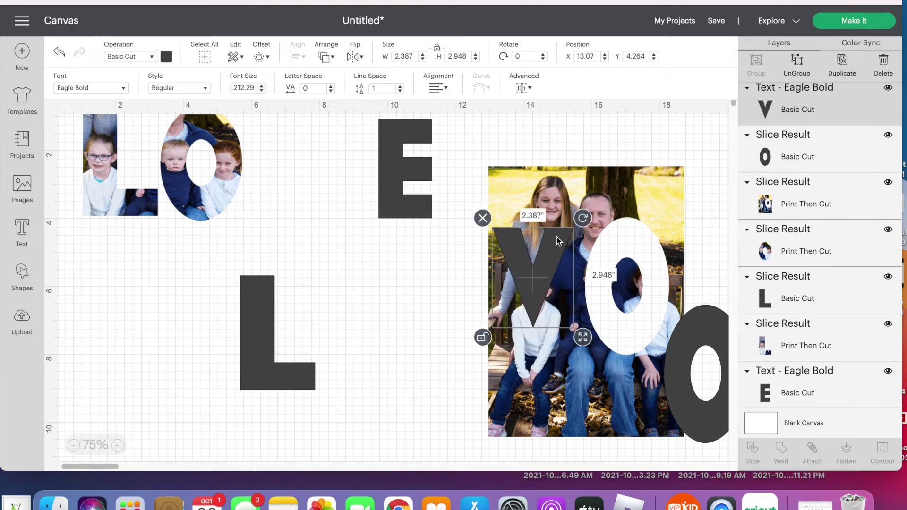
pyautogui.moveTo(589, 339); pyautogui.dragTo(599, 346)
pyautogui.moveTo(549, 295); pyautogui.dragTo(547, 291)
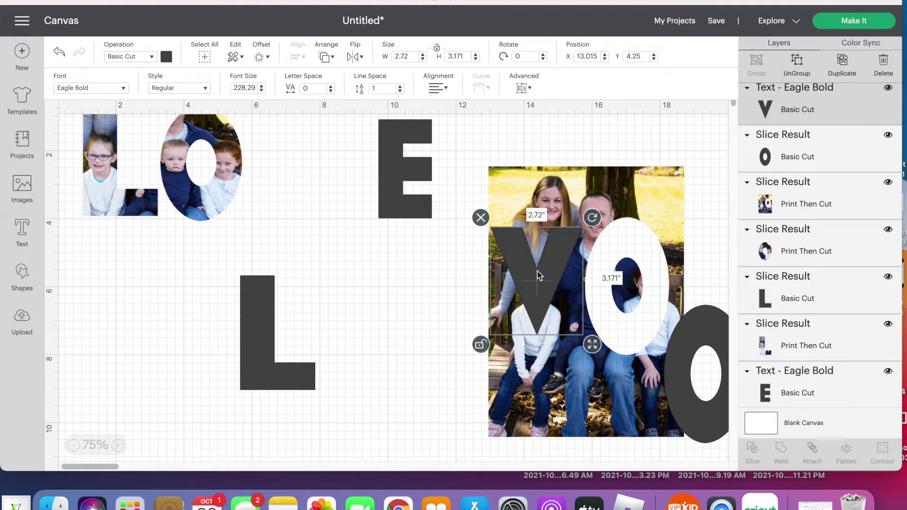
# - Slice the V out of the family photo and pull the cut photo away to about X 15.3, Y 2.6
pyautogui.click(540, 386)
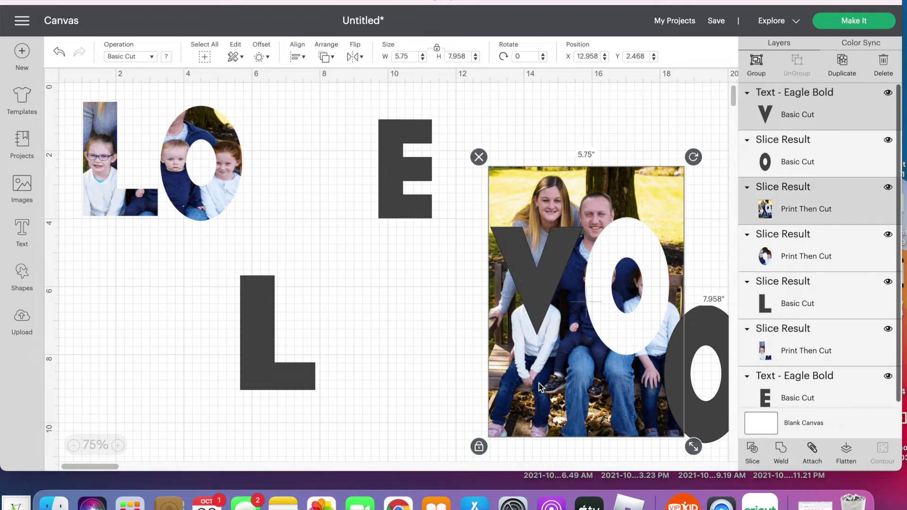
pyautogui.click(751, 449)
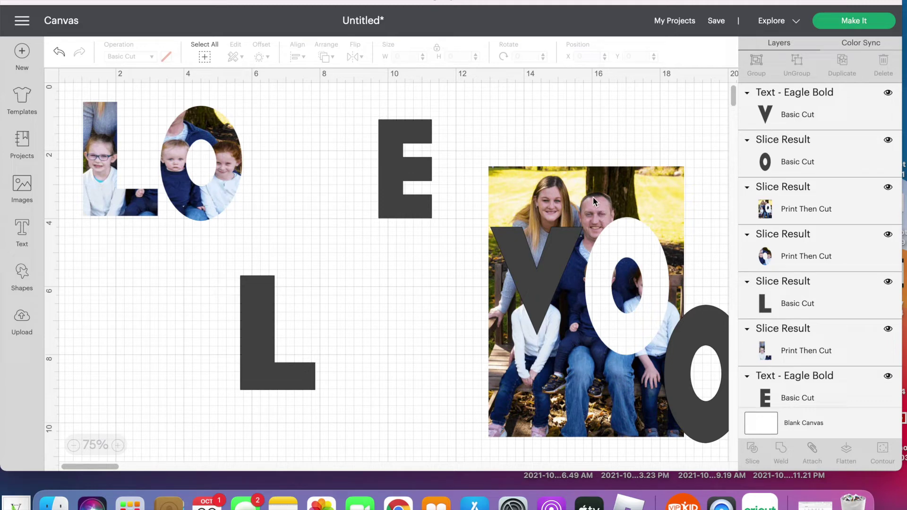
pyautogui.moveTo(681, 216); pyautogui.dragTo(771, 231)
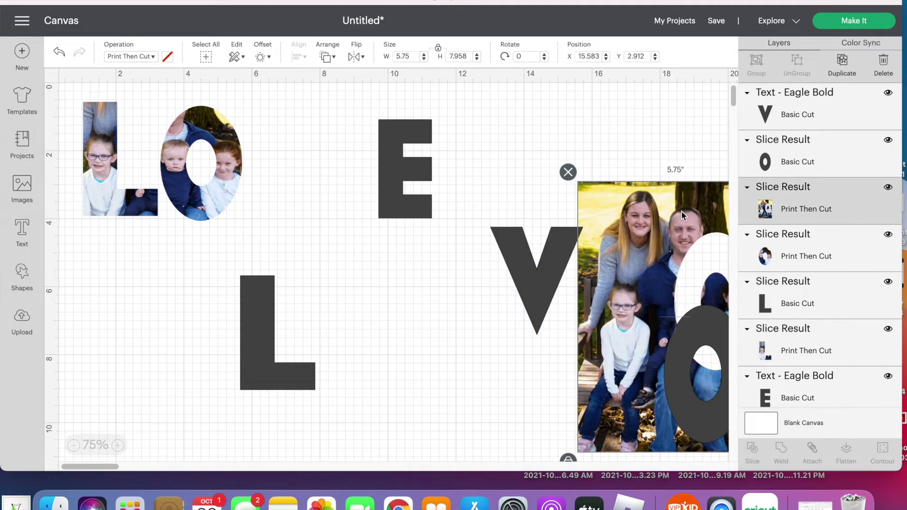
pyautogui.moveTo(617, 311); pyautogui.dragTo(526, 265)
pyautogui.moveTo(532, 192); pyautogui.dragTo(662, 223)
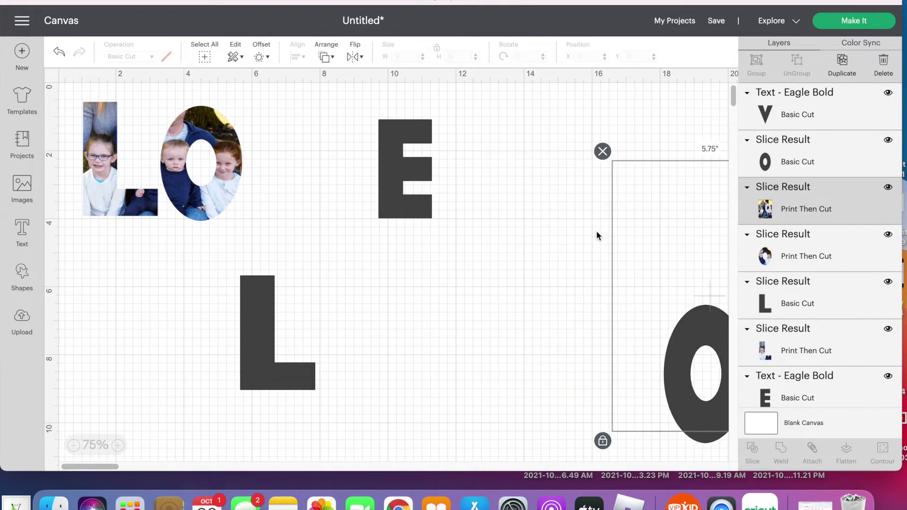
pyautogui.moveTo(599, 198); pyautogui.dragTo(681, 202)
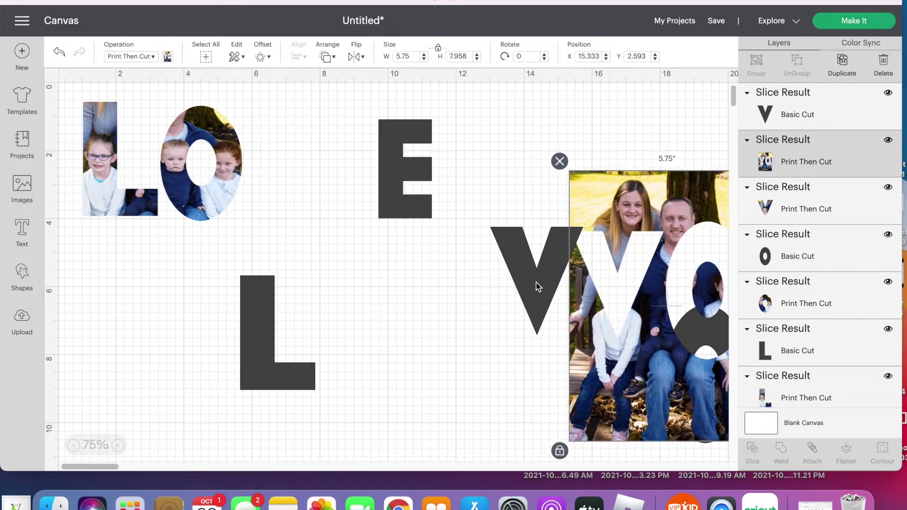
# - Set the black V aside and fit the photo-filled V beside the photo-filled O at about 2.97 by 3.34 inches
pyautogui.moveTo(537, 287); pyautogui.dragTo(455, 358)
pyautogui.moveTo(542, 296); pyautogui.dragTo(292, 169)
pyautogui.moveTo(346, 227)
pyautogui.mouseDown()
pyautogui.moveTo(362, 247)
pyautogui.moveTo(343, 228)
pyautogui.mouseUp()
pyautogui.moveTo(285, 159); pyautogui.dragTo(224, 158)
pyautogui.moveTo(294, 235); pyautogui.dragTo(296, 232)
pyautogui.moveTo(224, 154); pyautogui.dragTo(298, 174)
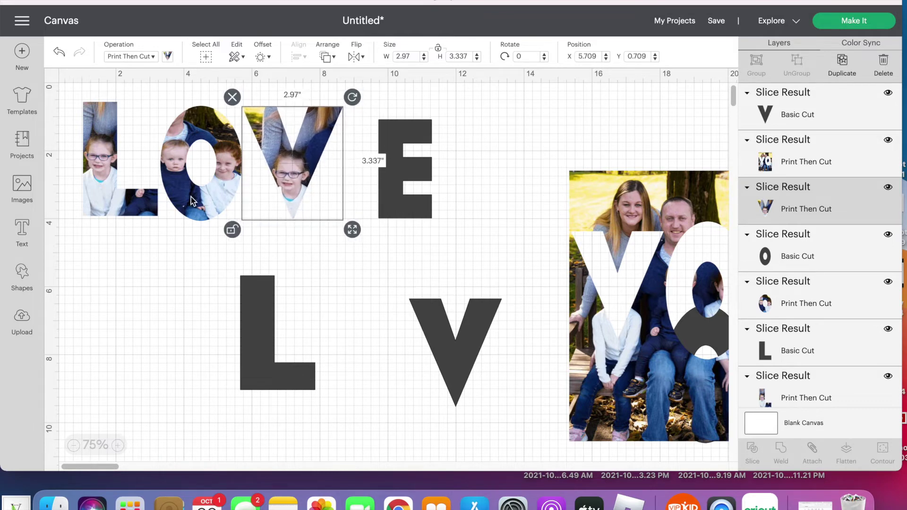
# - Delete the photo-filled L and the leftover cut photo from the canvas
pyautogui.click(99, 204)
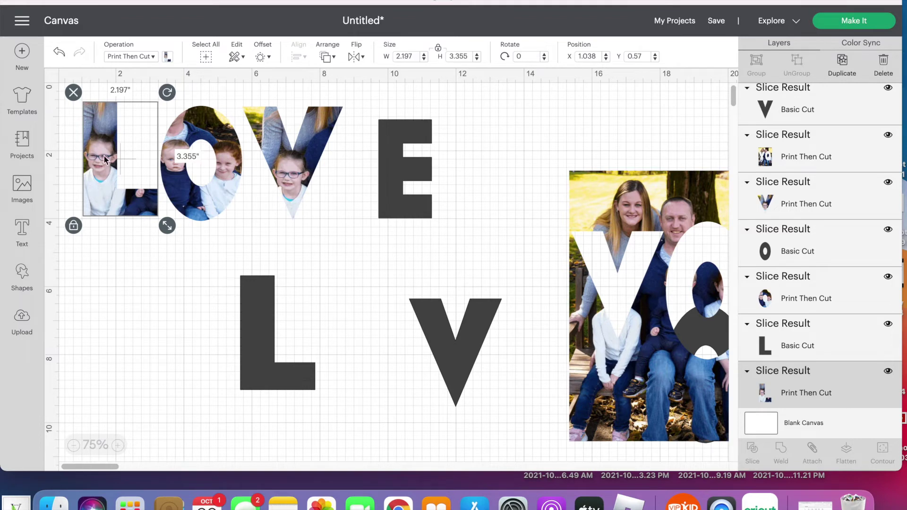
pyautogui.click(74, 93)
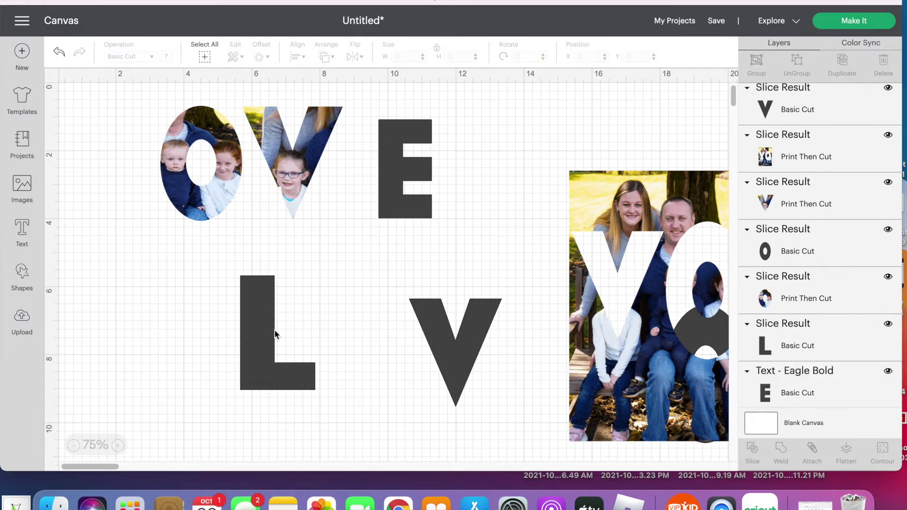
pyautogui.click(647, 233)
pyautogui.click(559, 161)
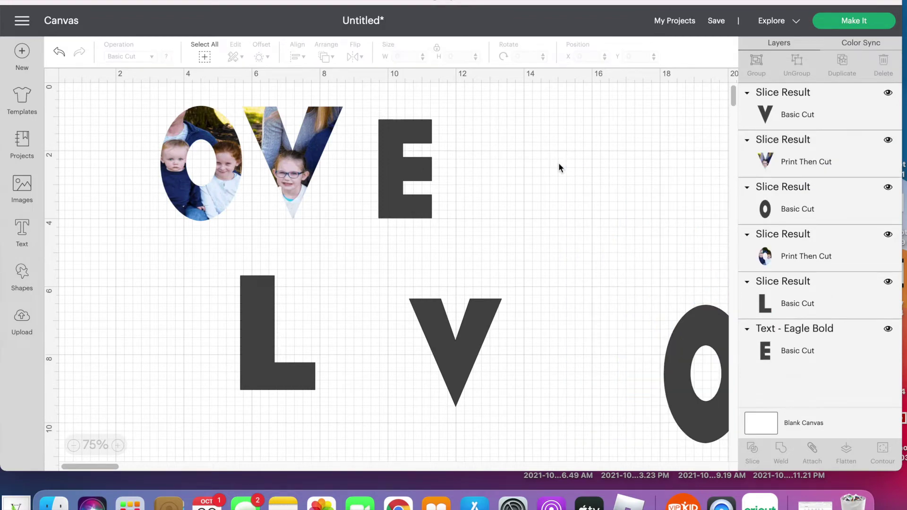
# - Move the black O and black V together to the area below the black L
pyautogui.hscroll(5, 606, 273)
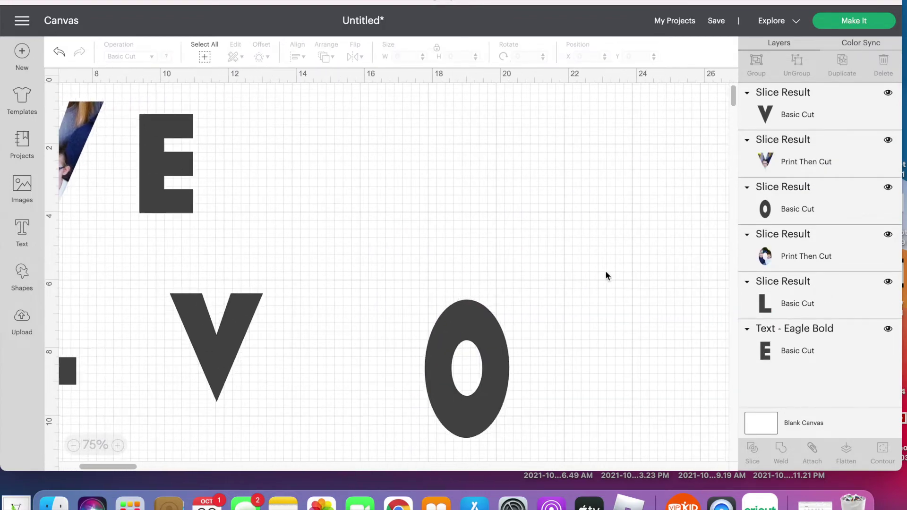
pyautogui.hscroll(-5, 606, 273)
pyautogui.moveTo(701, 324); pyautogui.dragTo(390, 389)
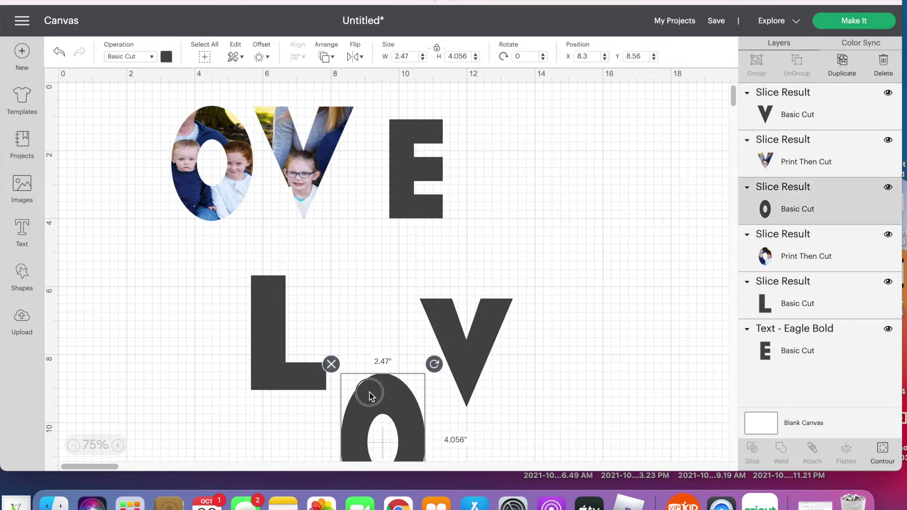
pyautogui.moveTo(371, 393); pyautogui.dragTo(168, 399)
pyautogui.moveTo(447, 334); pyautogui.dragTo(209, 449)
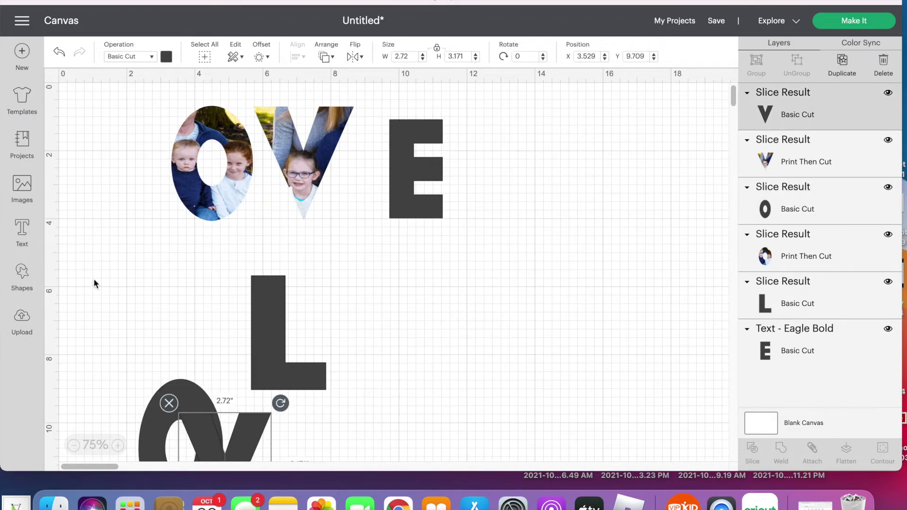
# - Add the family photo from the recent uploads again and place it beside the E at about X 13.3, Y 1.4
pyautogui.click(21, 318)
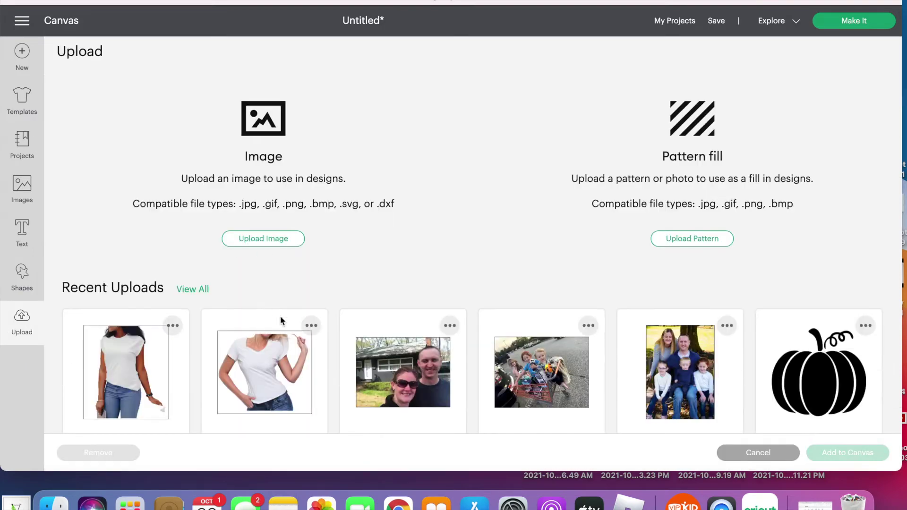
pyautogui.click(673, 378)
pyautogui.click(839, 453)
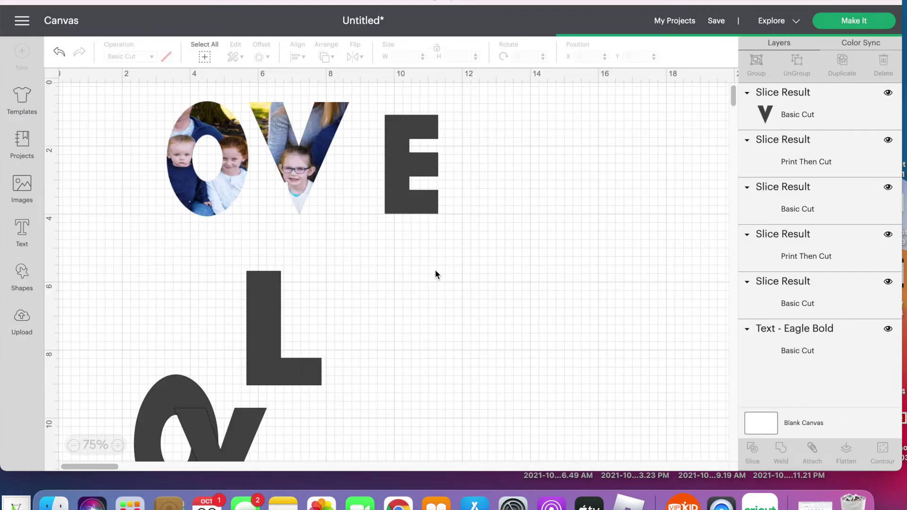
pyautogui.moveTo(213, 244); pyautogui.dragTo(645, 272)
# - Bring the black L to the front, place it over the woman in the photo, and resize it to about 2.16 by 2.72 inches
pyautogui.moveTo(257, 330); pyautogui.dragTo(488, 183)
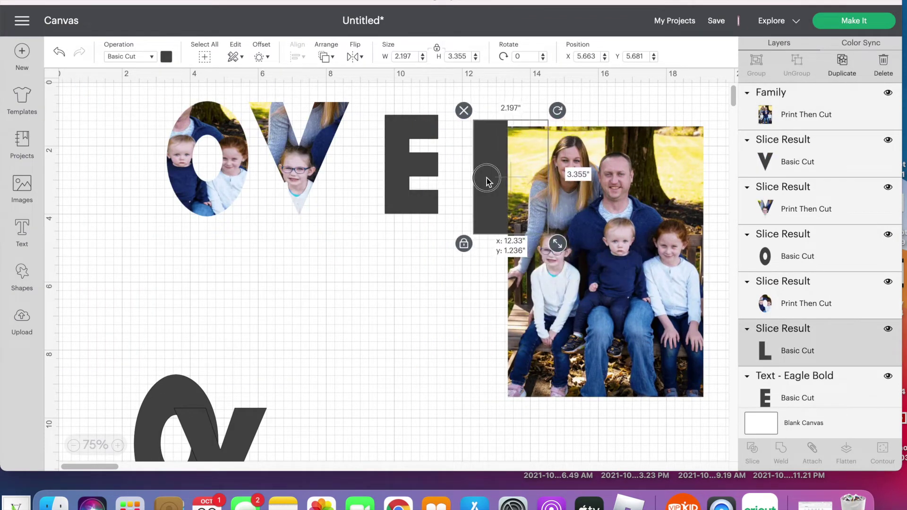
pyautogui.click(326, 57)
pyautogui.click(371, 123)
pyautogui.moveTo(496, 171); pyautogui.dragTo(575, 183)
pyautogui.moveTo(636, 256)
pyautogui.mouseDown()
pyautogui.moveTo(653, 255)
pyautogui.moveTo(640, 260)
pyautogui.moveTo(651, 268)
pyautogui.moveTo(633, 267)
pyautogui.moveTo(641, 248)
pyautogui.mouseUp()
pyautogui.moveTo(598, 219); pyautogui.dragTo(584, 214)
pyautogui.moveTo(641, 236)
pyautogui.mouseDown()
pyautogui.moveTo(595, 219)
pyautogui.moveTo(634, 232)
pyautogui.mouseUp()
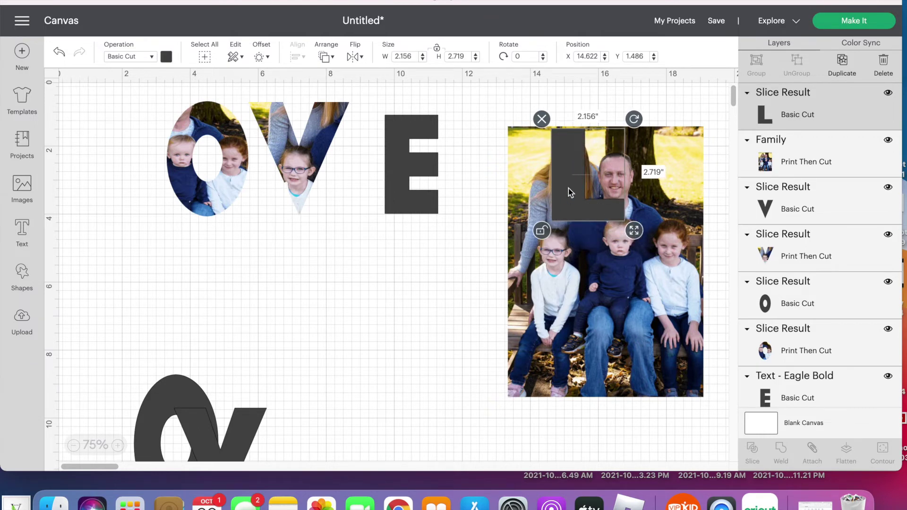
# - Slice the L out of the family photo and pull the black L and the cut photo away
pyautogui.click(549, 197)
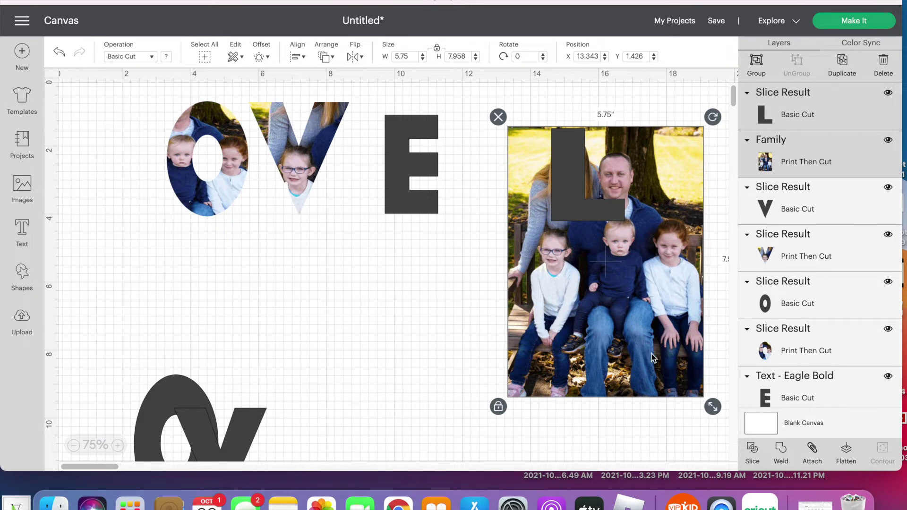
pyautogui.click(755, 451)
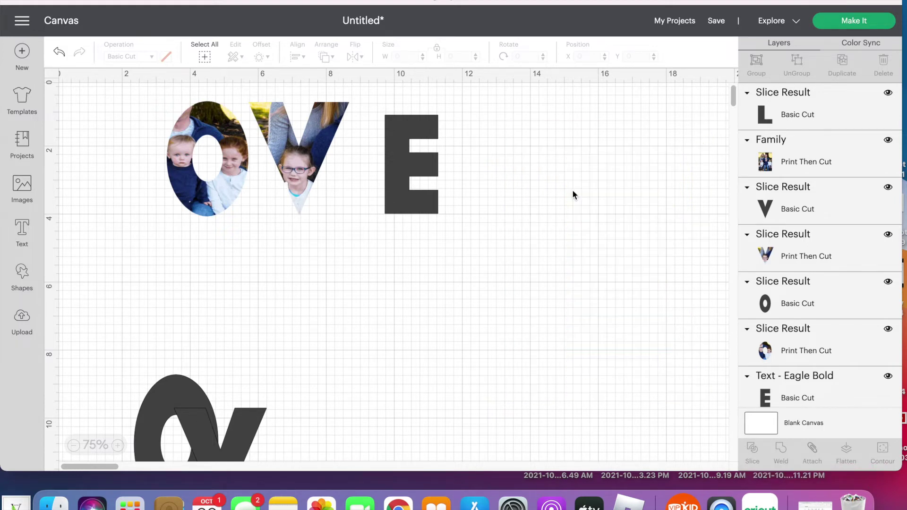
pyautogui.moveTo(572, 190); pyautogui.dragTo(421, 375)
pyautogui.moveTo(567, 198); pyautogui.dragTo(652, 304)
# - Place the photo-filled L before the O at about X 0.37, Y 0.22 and resize it to about 2.78 by 3.57 inches with proportions unlocked
pyautogui.moveTo(572, 209); pyautogui.dragTo(97, 166)
pyautogui.click(68, 201)
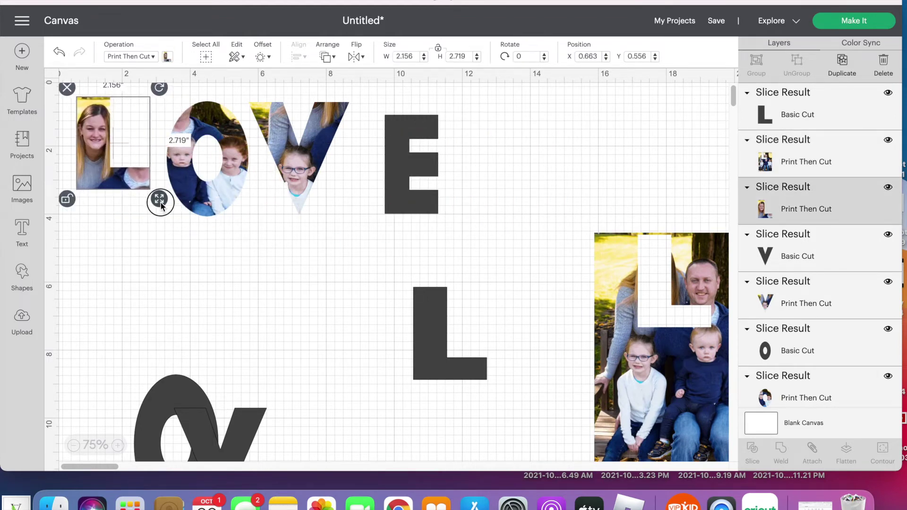
pyautogui.moveTo(160, 201); pyautogui.dragTo(182, 234)
pyautogui.moveTo(133, 202); pyautogui.dragTo(126, 194)
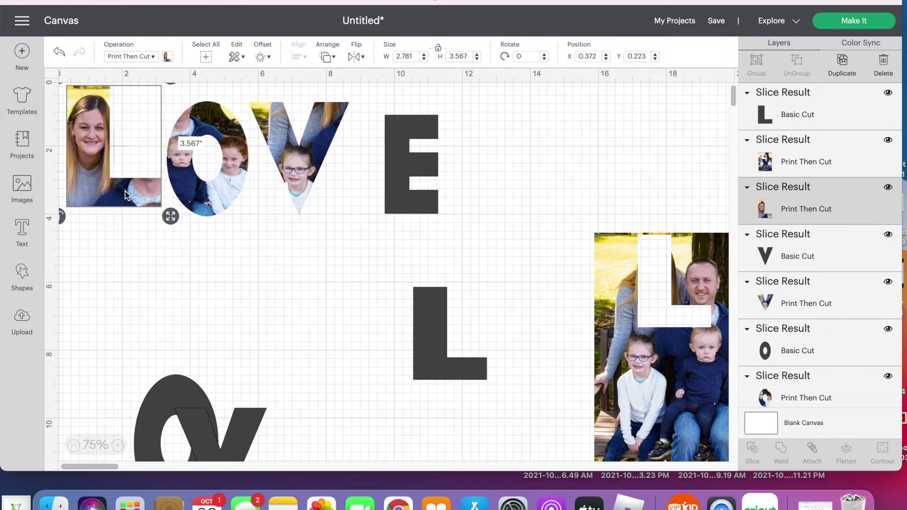
pyautogui.click(286, 258)
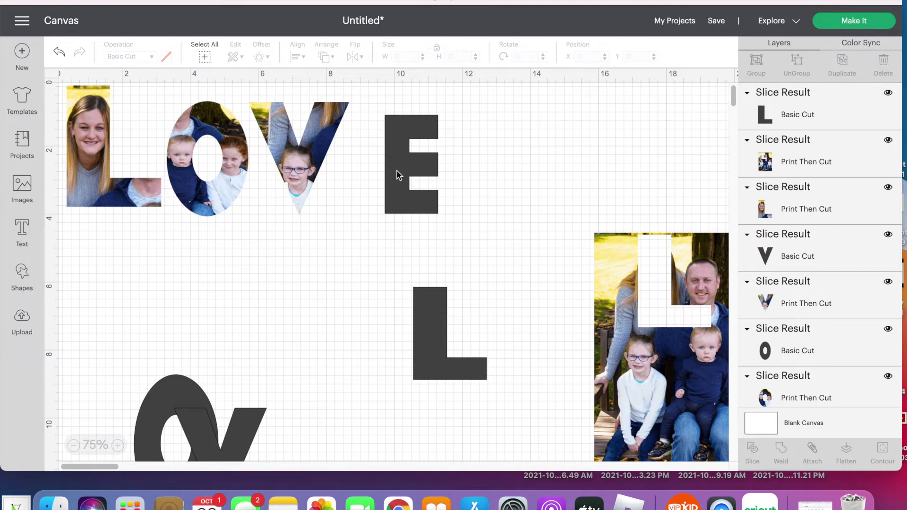
# - Delete the leftover photo with the cut-out L and move the black L next to the black O and V
pyautogui.moveTo(636, 286); pyautogui.dragTo(514, 309)
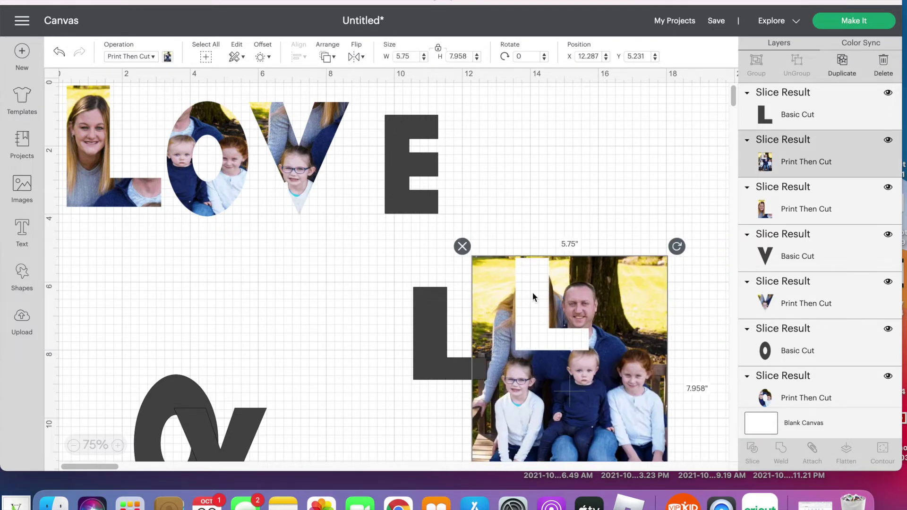
pyautogui.press('Delete')
pyautogui.moveTo(431, 306); pyautogui.dragTo(272, 375)
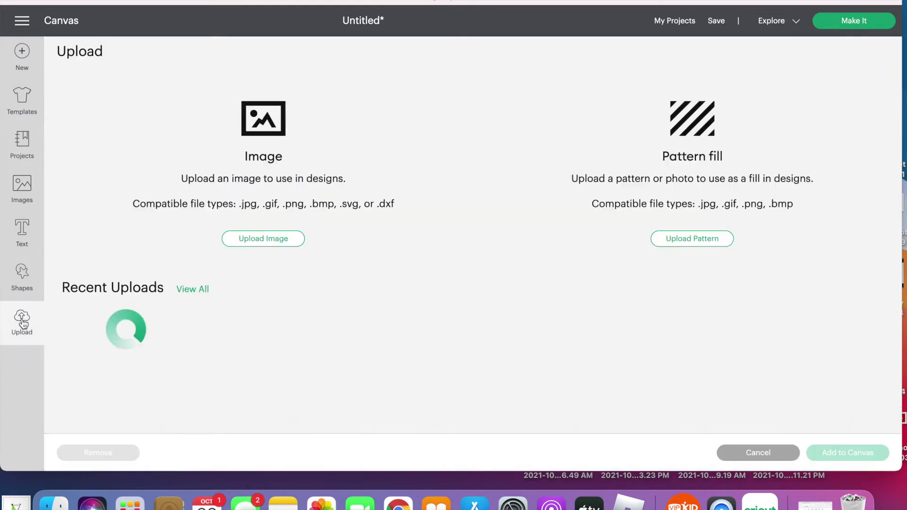
# - Add another copy of the family photo from the recent uploads and place it in the empty space beyond the E
pyautogui.click(22, 321)
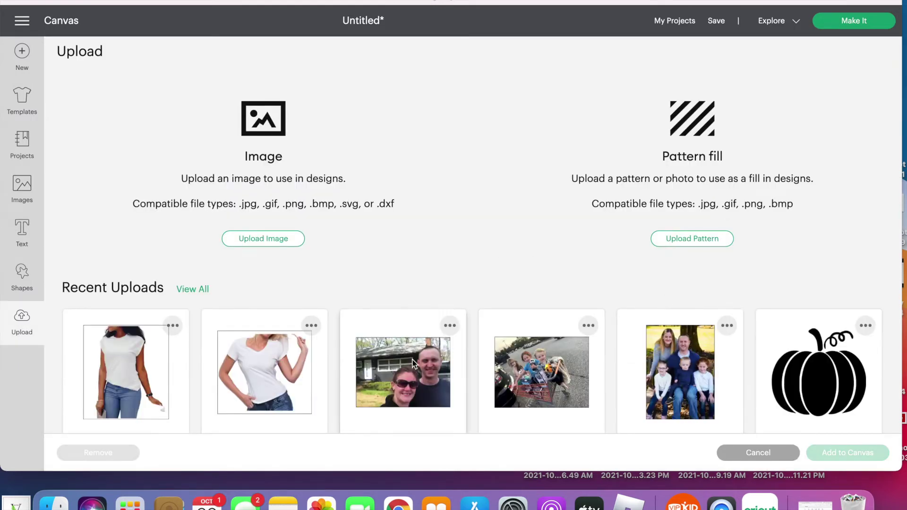
pyautogui.click(688, 369)
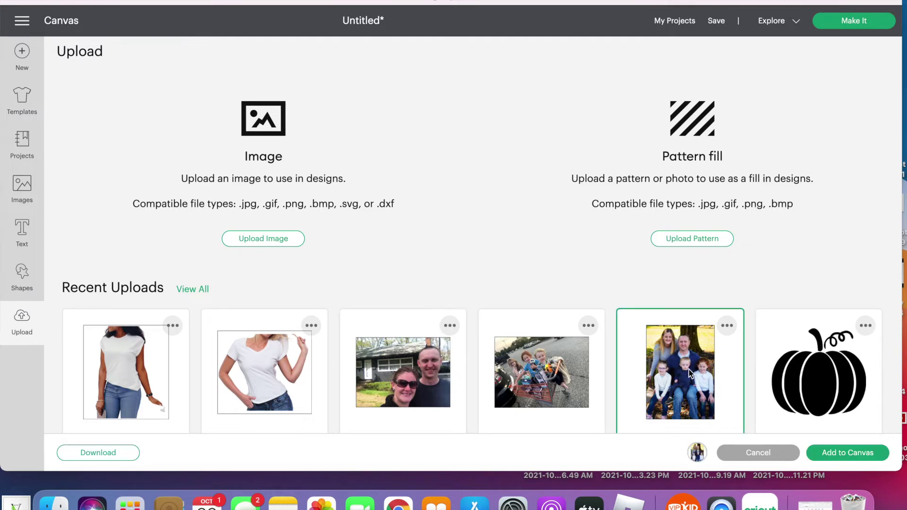
pyautogui.click(857, 459)
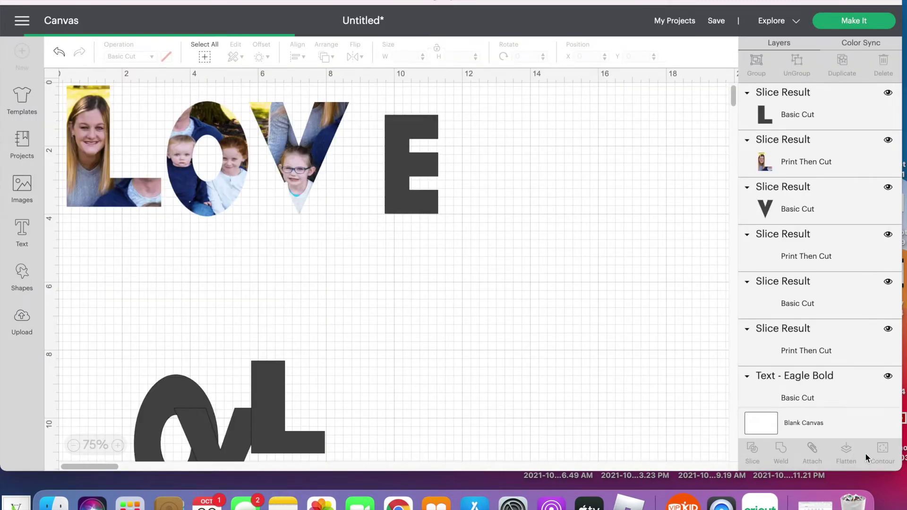
pyautogui.moveTo(267, 268); pyautogui.dragTo(673, 301)
# - Bring the black E to the front, place it over the man in the photo, and widen it to about 1.77 inches
pyautogui.moveTo(409, 203); pyautogui.dragTo(428, 231)
pyautogui.click(325, 56)
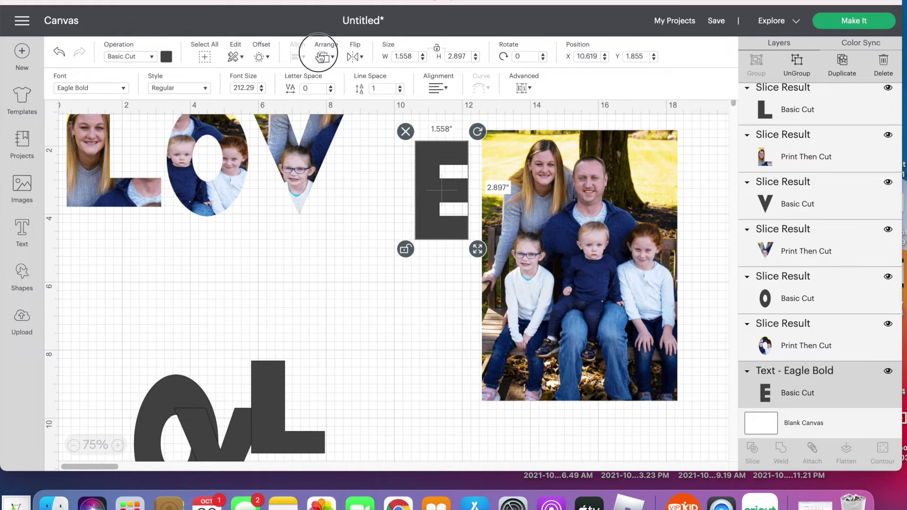
pyautogui.click(352, 123)
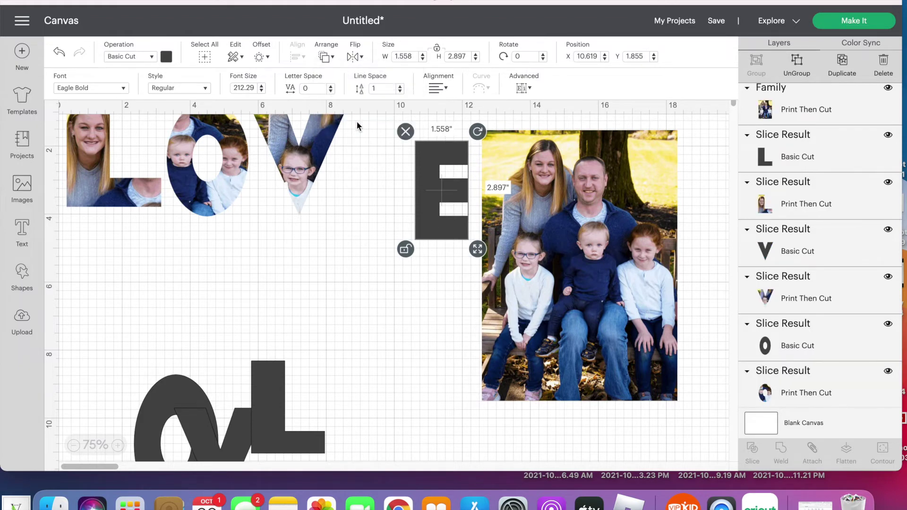
pyautogui.moveTo(443, 185); pyautogui.dragTo(582, 173)
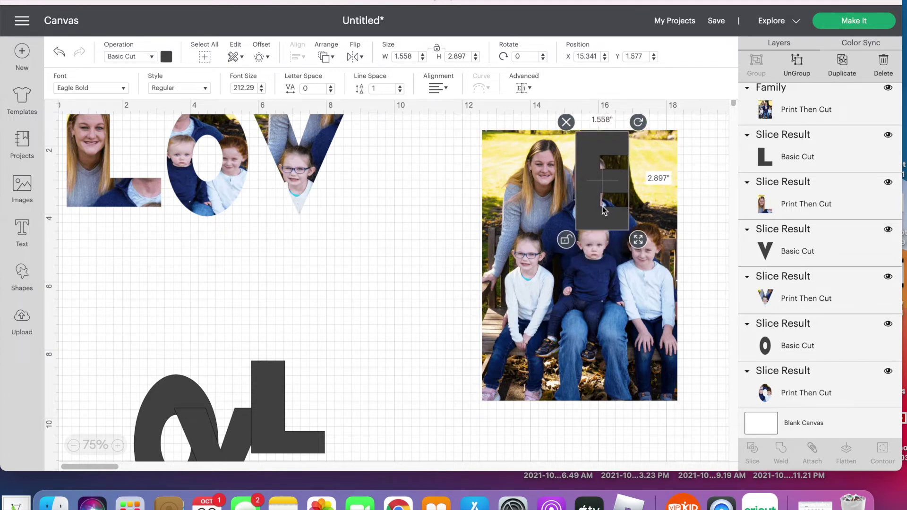
pyautogui.moveTo(637, 237); pyautogui.dragTo(645, 238)
pyautogui.moveTo(596, 214); pyautogui.dragTo(592, 212)
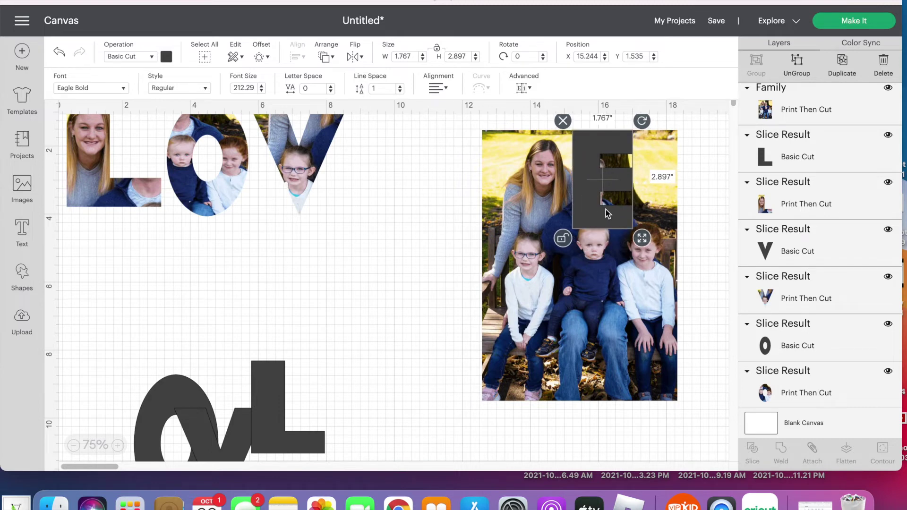
# - Enlarge the black E to about 2.03 by 2.87 inches, slice it out of the photo and move the pieces apart
pyautogui.moveTo(643, 238); pyautogui.dragTo(652, 241)
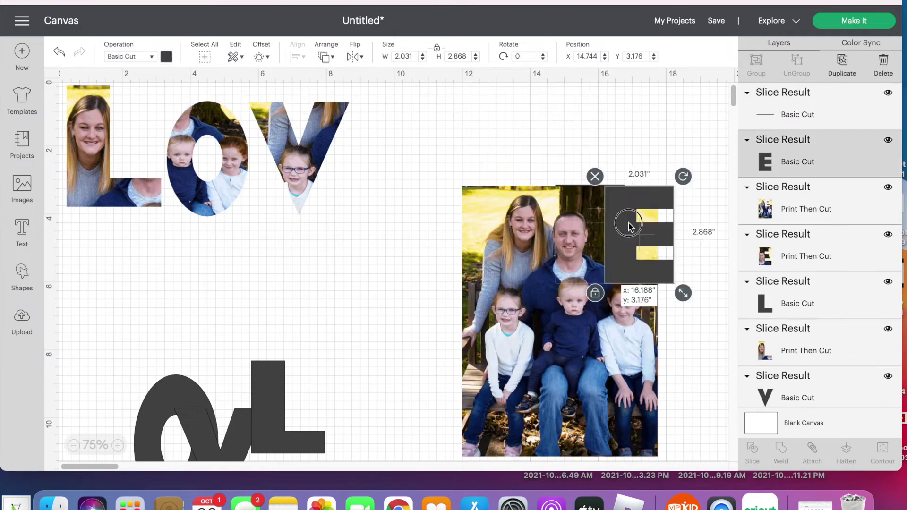
pyautogui.moveTo(628, 226); pyautogui.dragTo(642, 191)
pyautogui.moveTo(573, 217); pyautogui.dragTo(647, 319)
# - Place the photo-filled E after the V at about X 8.97, Y 0.77 and enlarge it to suit the other letters
pyautogui.moveTo(570, 233); pyautogui.dragTo(373, 153)
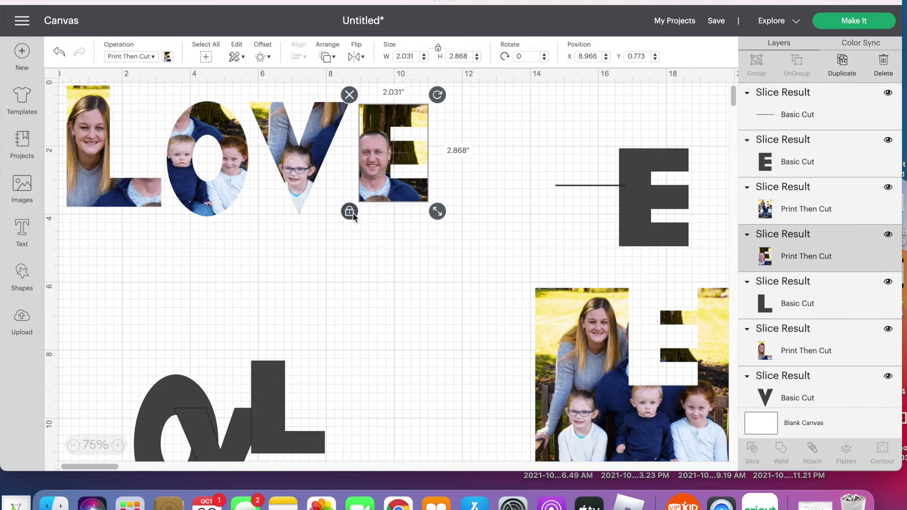
pyautogui.moveTo(437, 212); pyautogui.dragTo(444, 222)
pyautogui.click(408, 270)
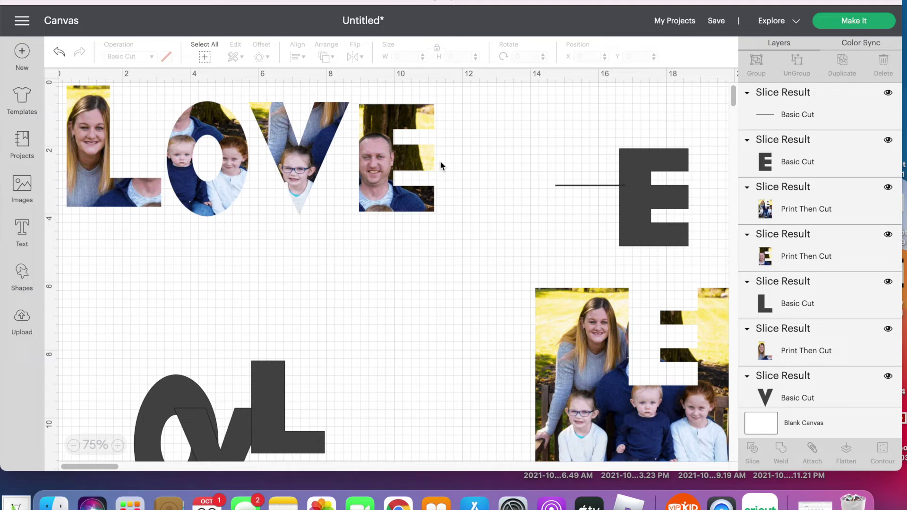
# - Hide the black E and delete the leftover photo with the cut-out E
pyautogui.click(636, 174)
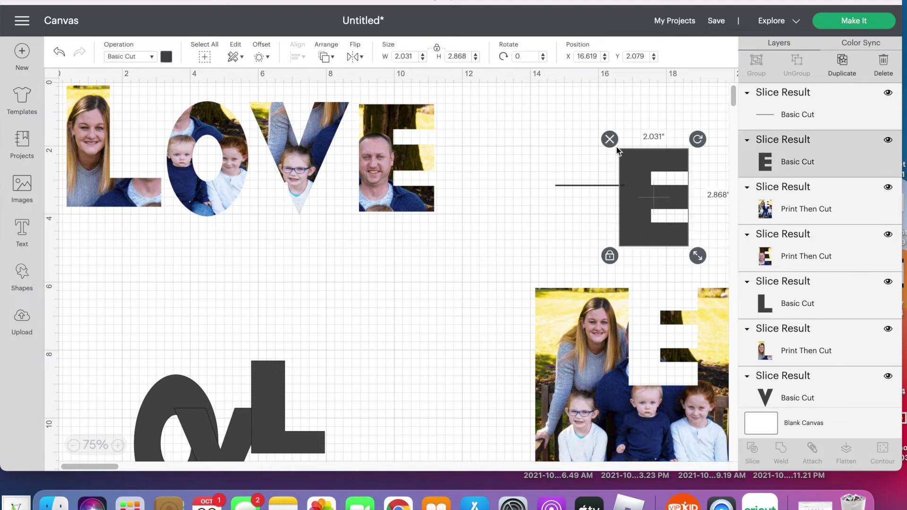
pyautogui.click(888, 140)
pyautogui.click(613, 324)
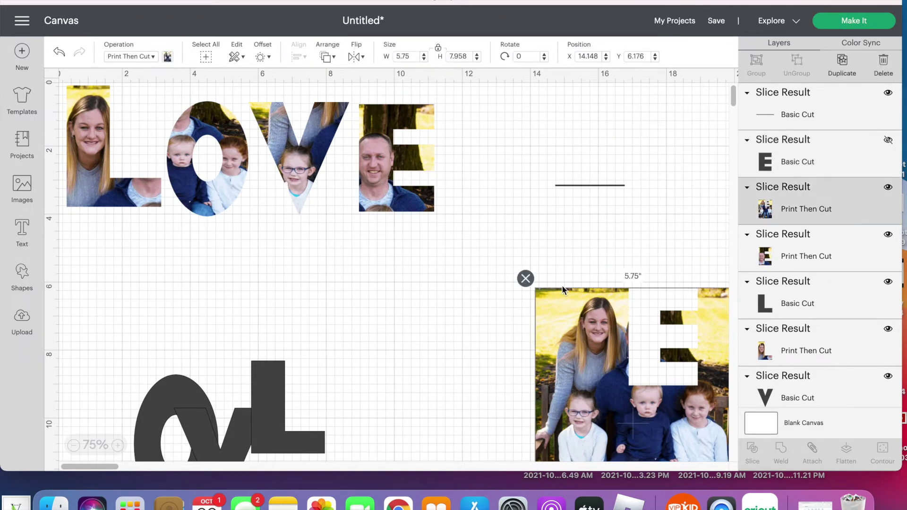
pyautogui.click(523, 277)
# - Hide the black L, V and O so that only the photo-filled letters and the thin line show
pyautogui.click(277, 385)
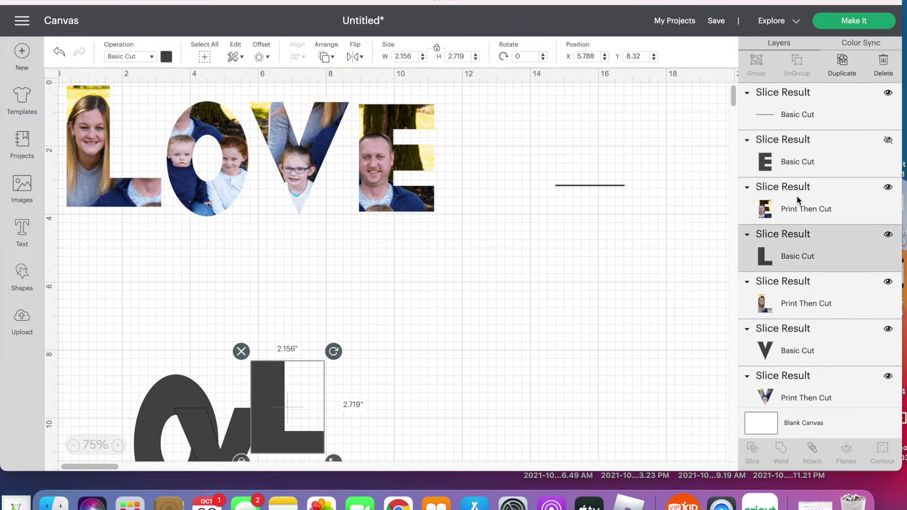
pyautogui.click(888, 234)
pyautogui.click(888, 329)
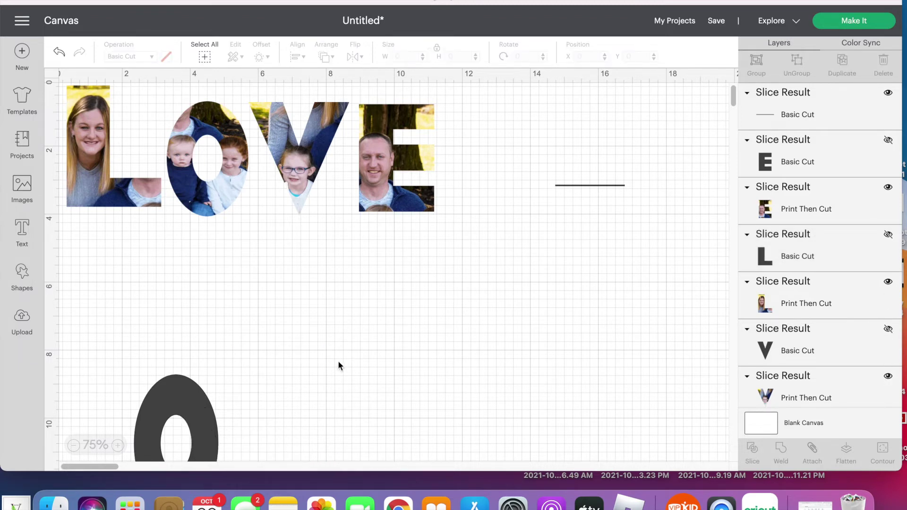
pyautogui.click(177, 402)
pyautogui.moveTo(265, 403); pyautogui.dragTo(623, 313)
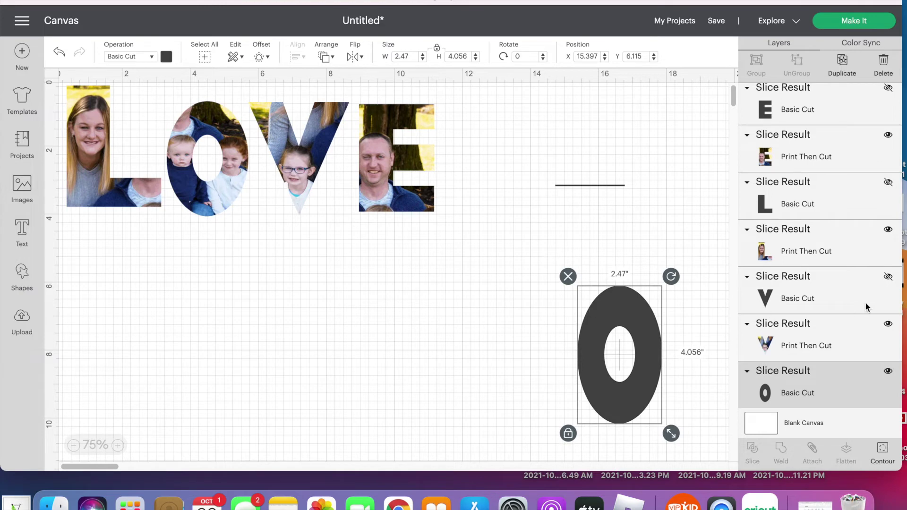
pyautogui.click(885, 371)
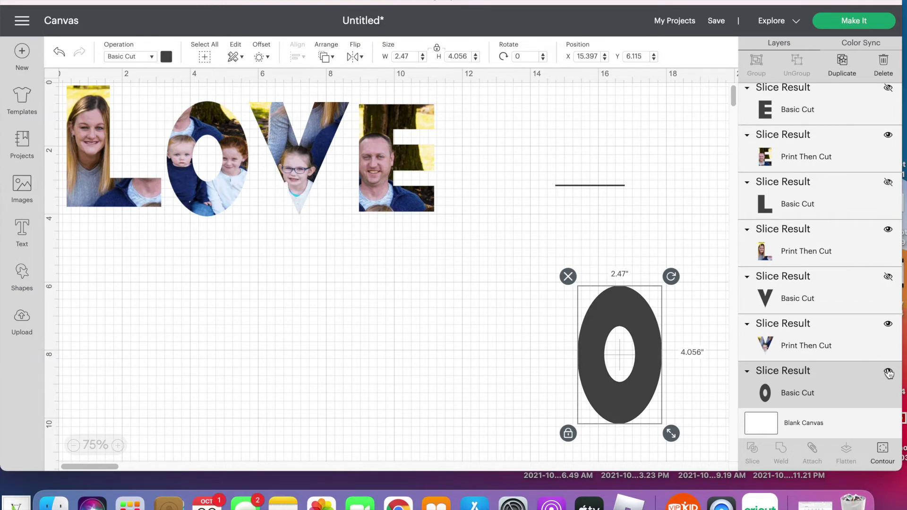
# - Delete the thin leftover line slice and send the finished LOVE design on to be made
pyautogui.click(622, 186)
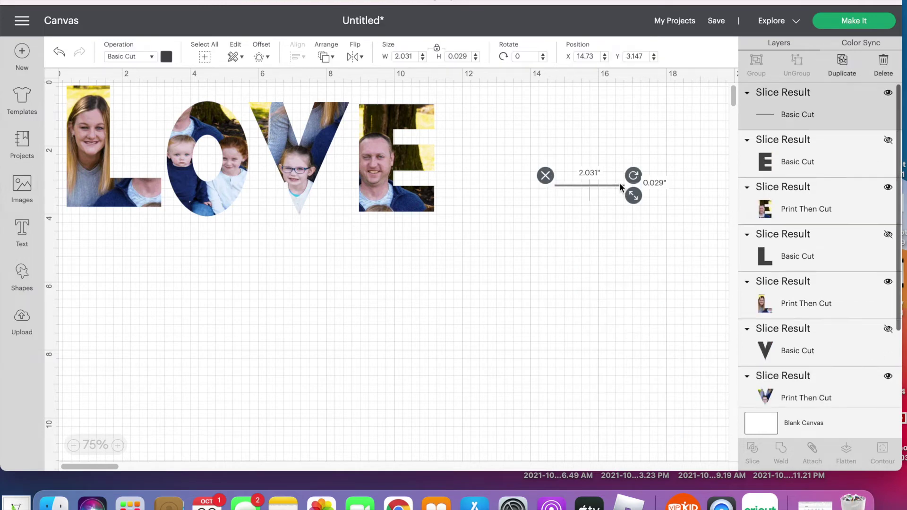
pyautogui.click(546, 176)
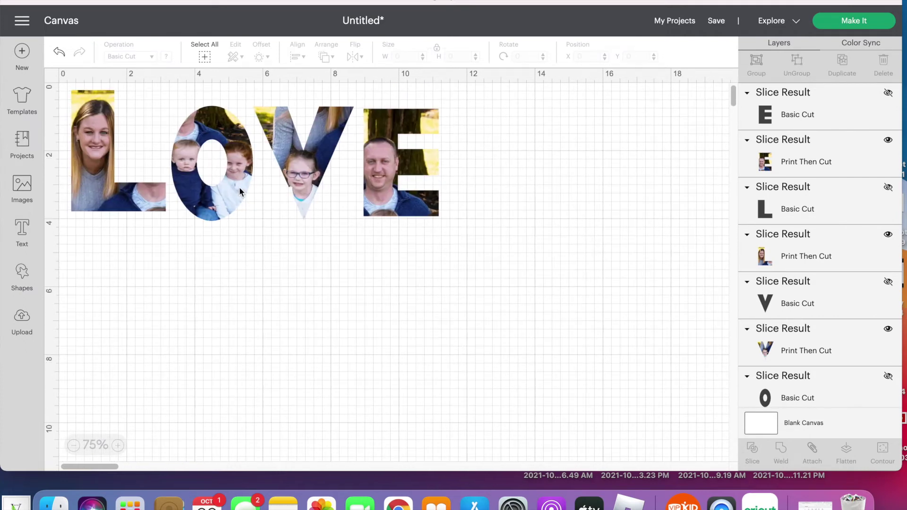
pyautogui.click(856, 22)
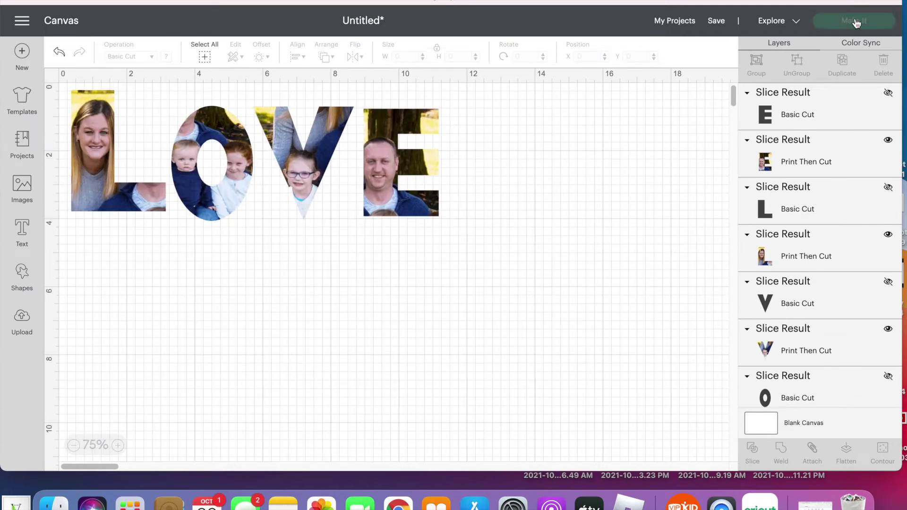